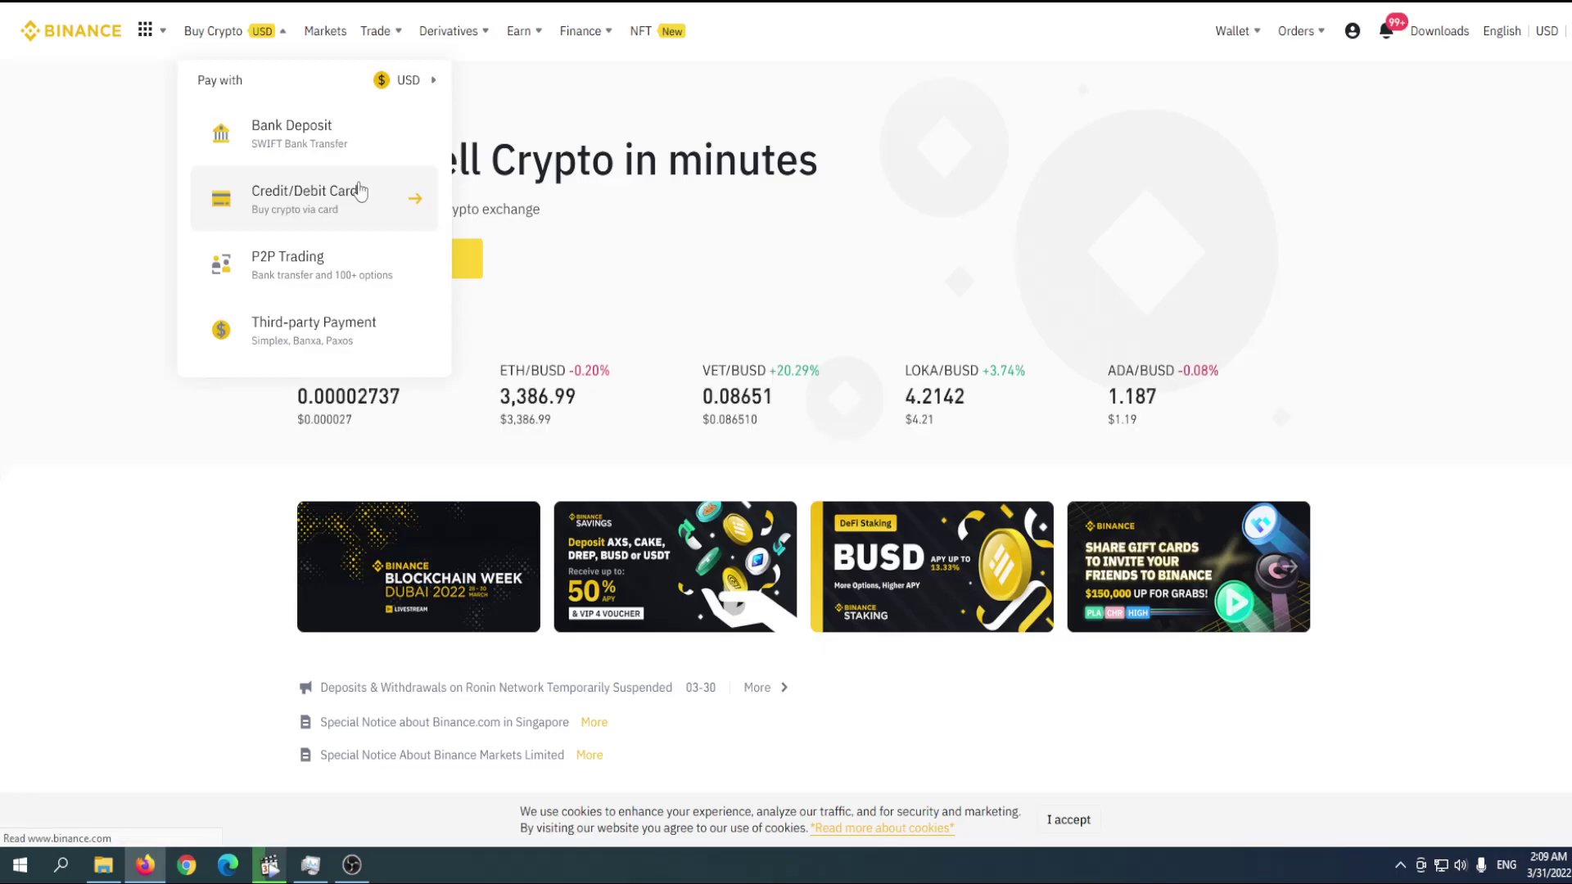
Start a card purchase spending 20 USD on about 23.1 XRP and continue to payment
{"action": "left_click", "coordinate": [361, 191]}
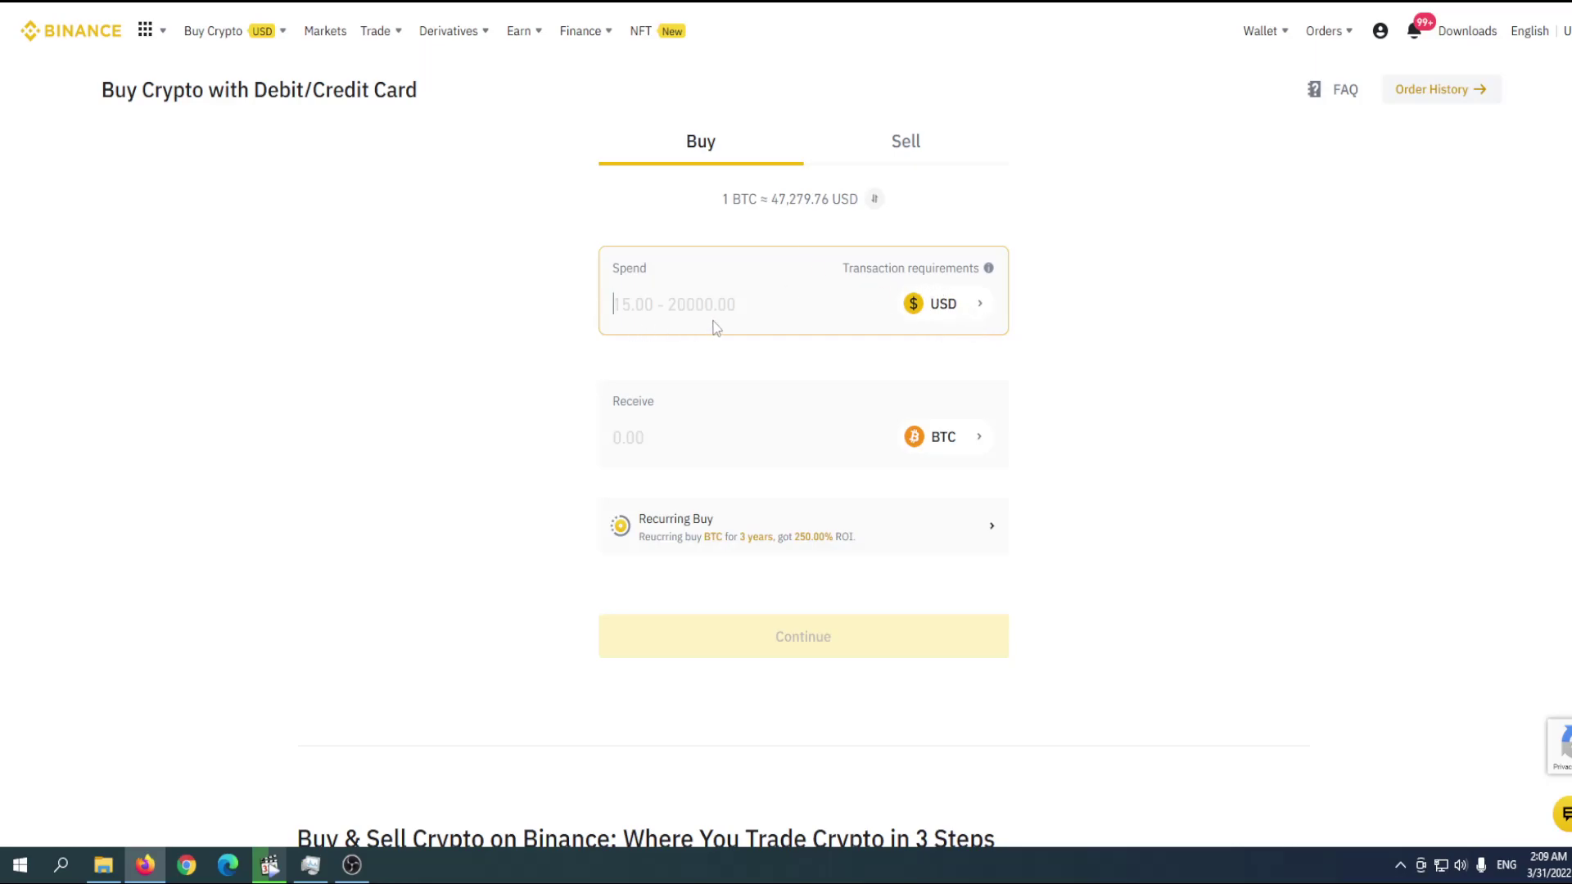
{"action": "left_click", "coordinate": [939, 427]}
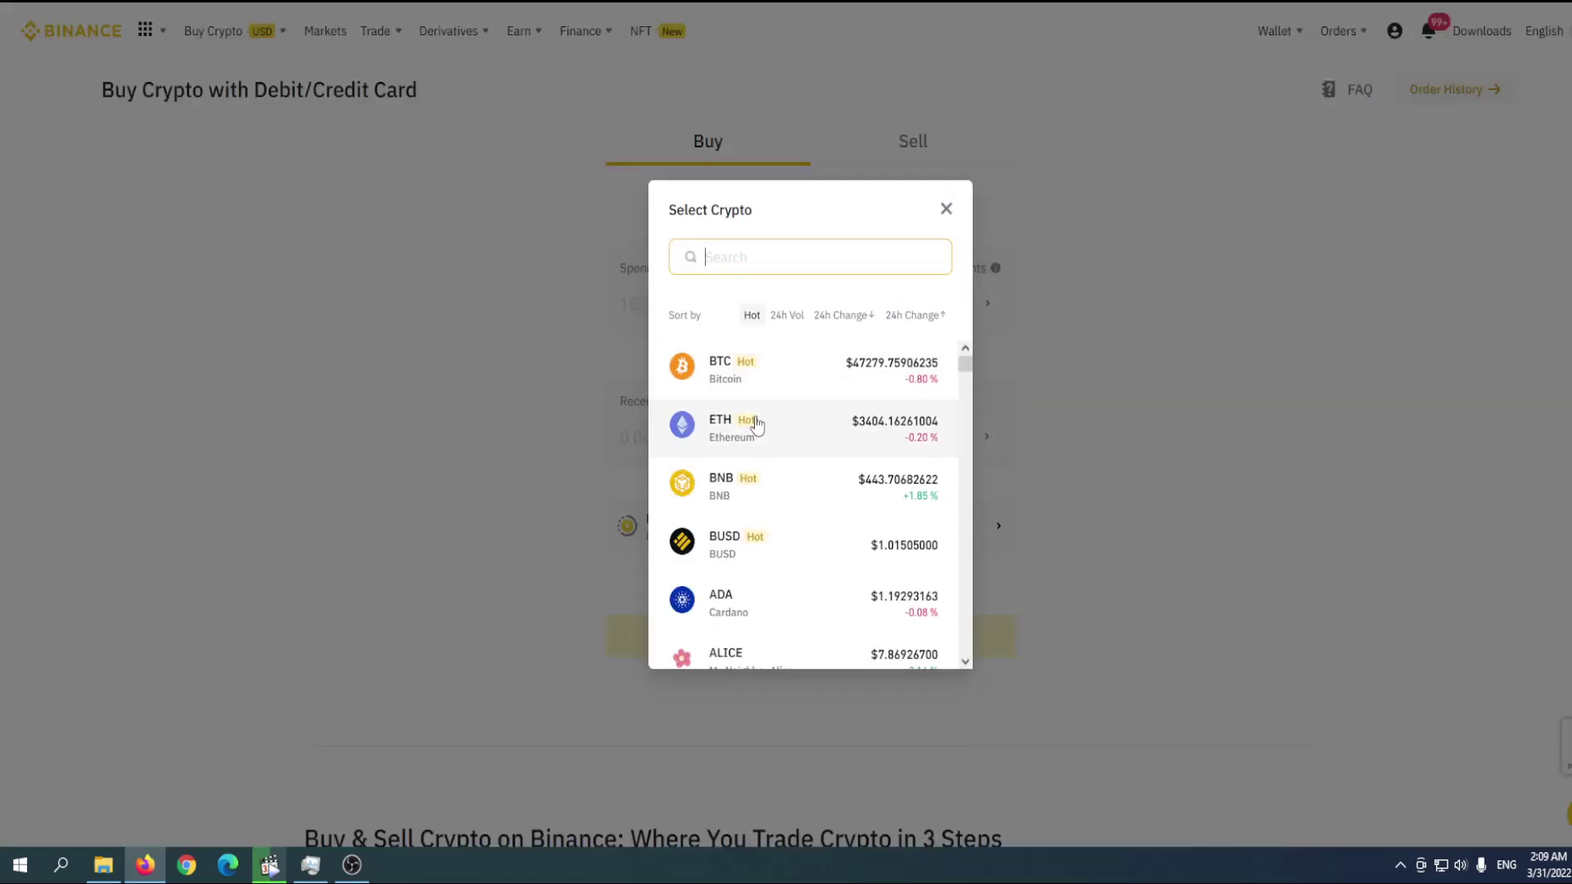
{"action": "type", "text": "X"}
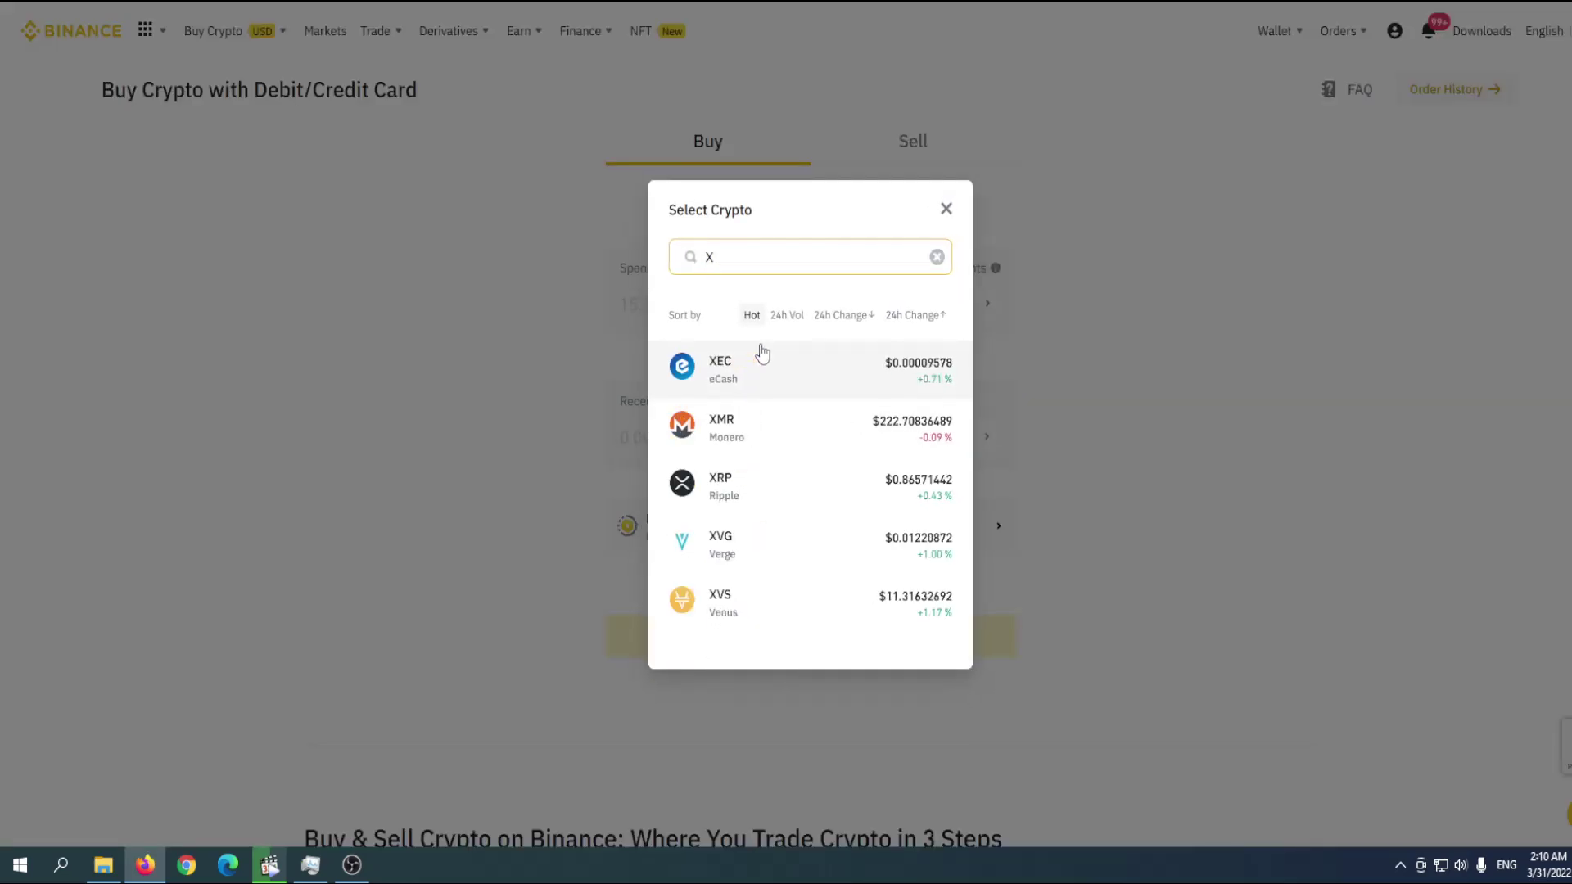
{"action": "type", "text": "RP"}
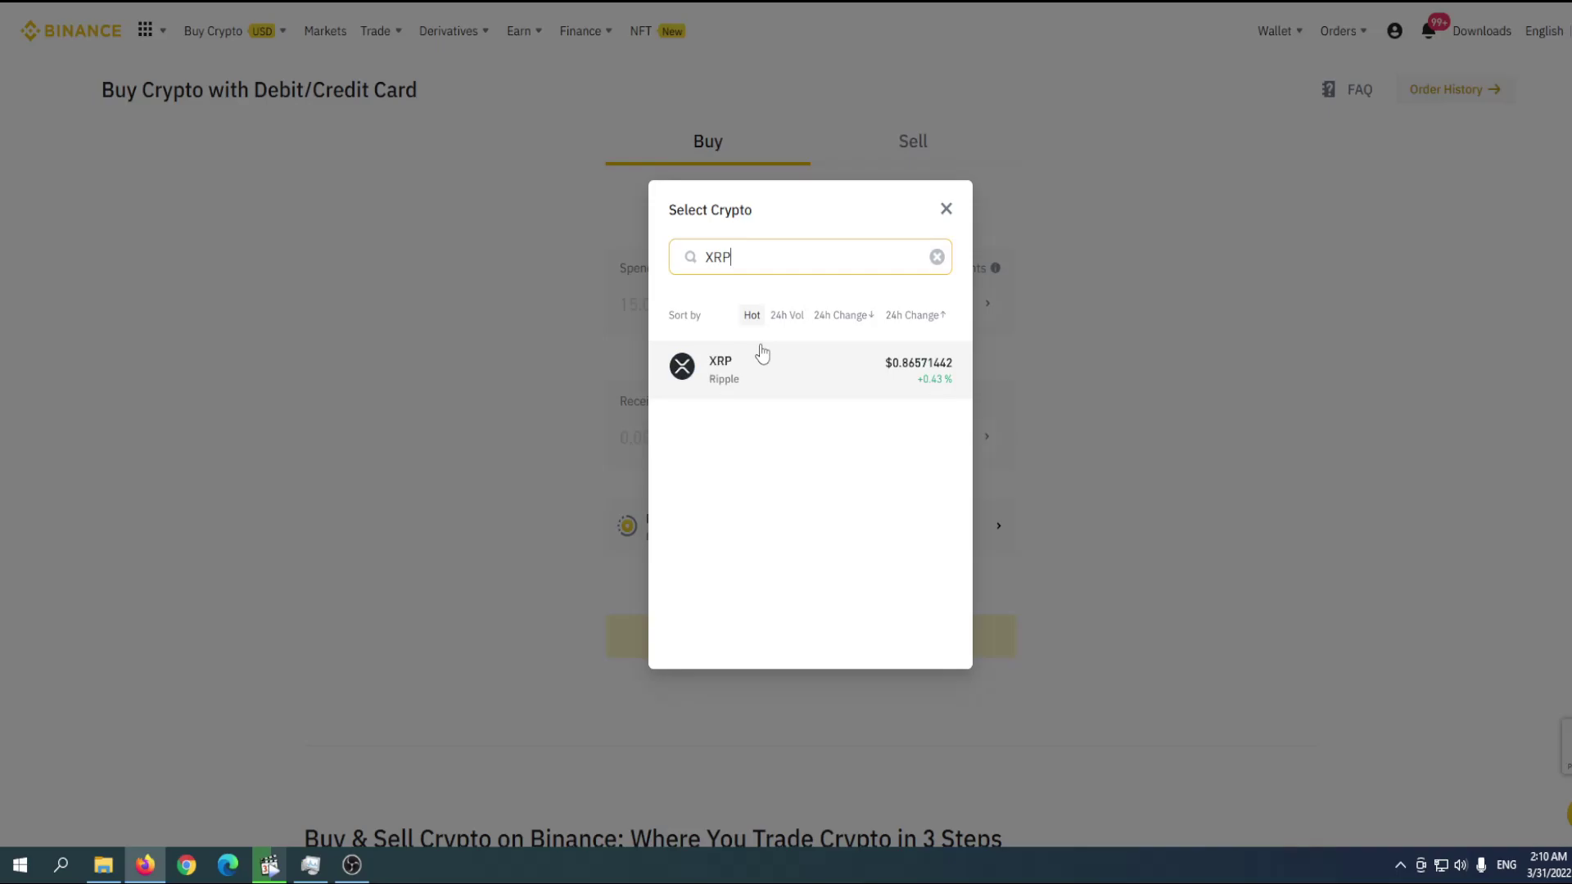
{"action": "left_click", "coordinate": [750, 381]}
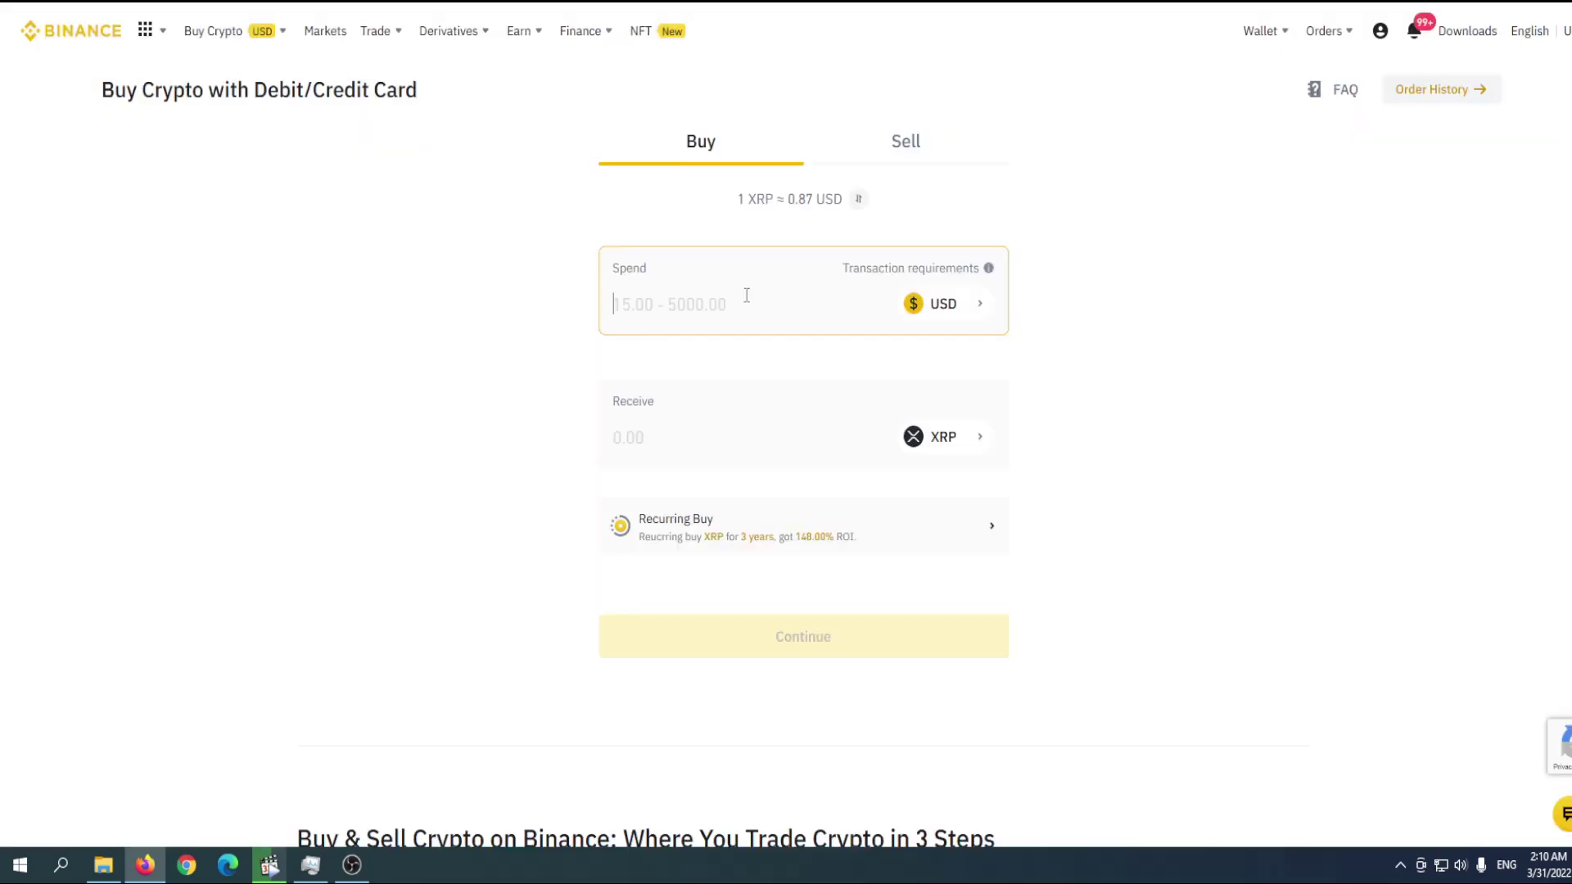
{"action": "type", "text": "20"}
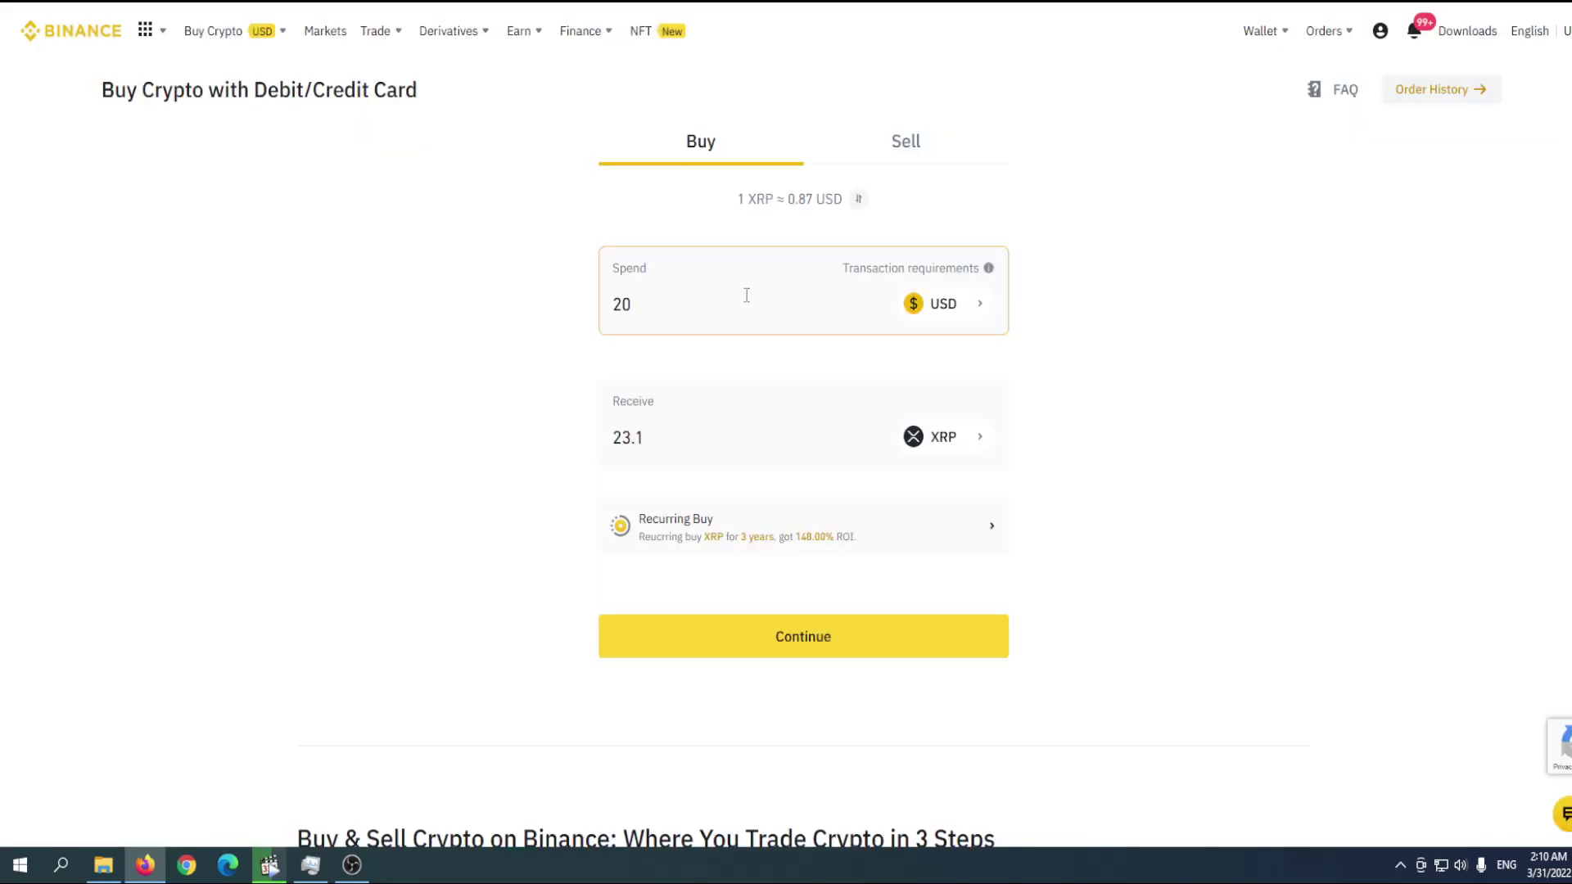
{"action": "left_click", "coordinate": [852, 652]}
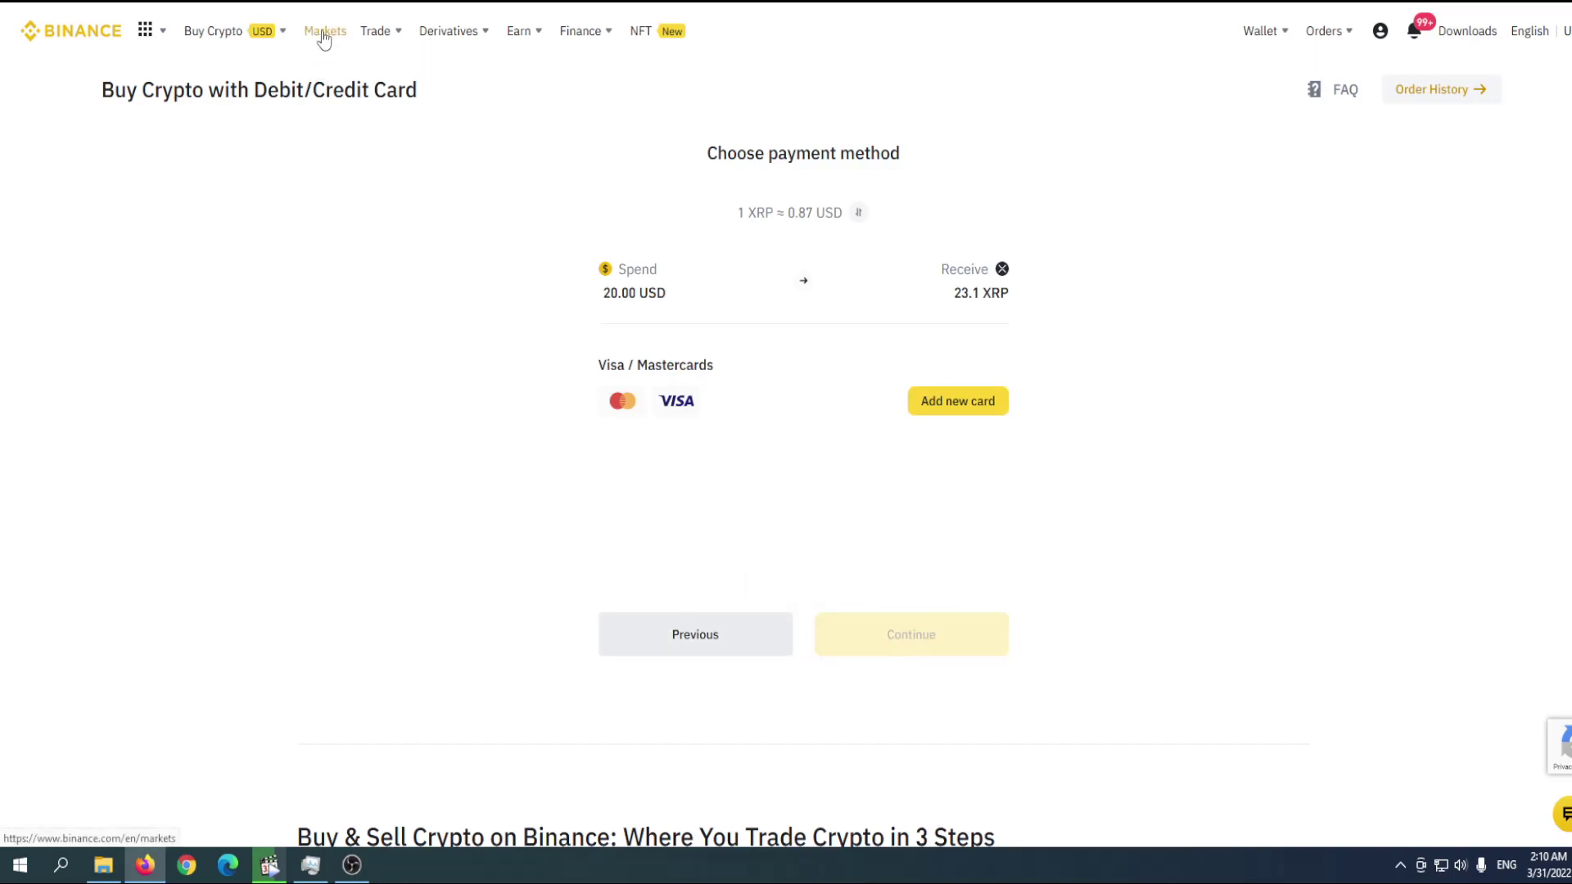
{"action": "mouse_move", "coordinate": [379, 31]}
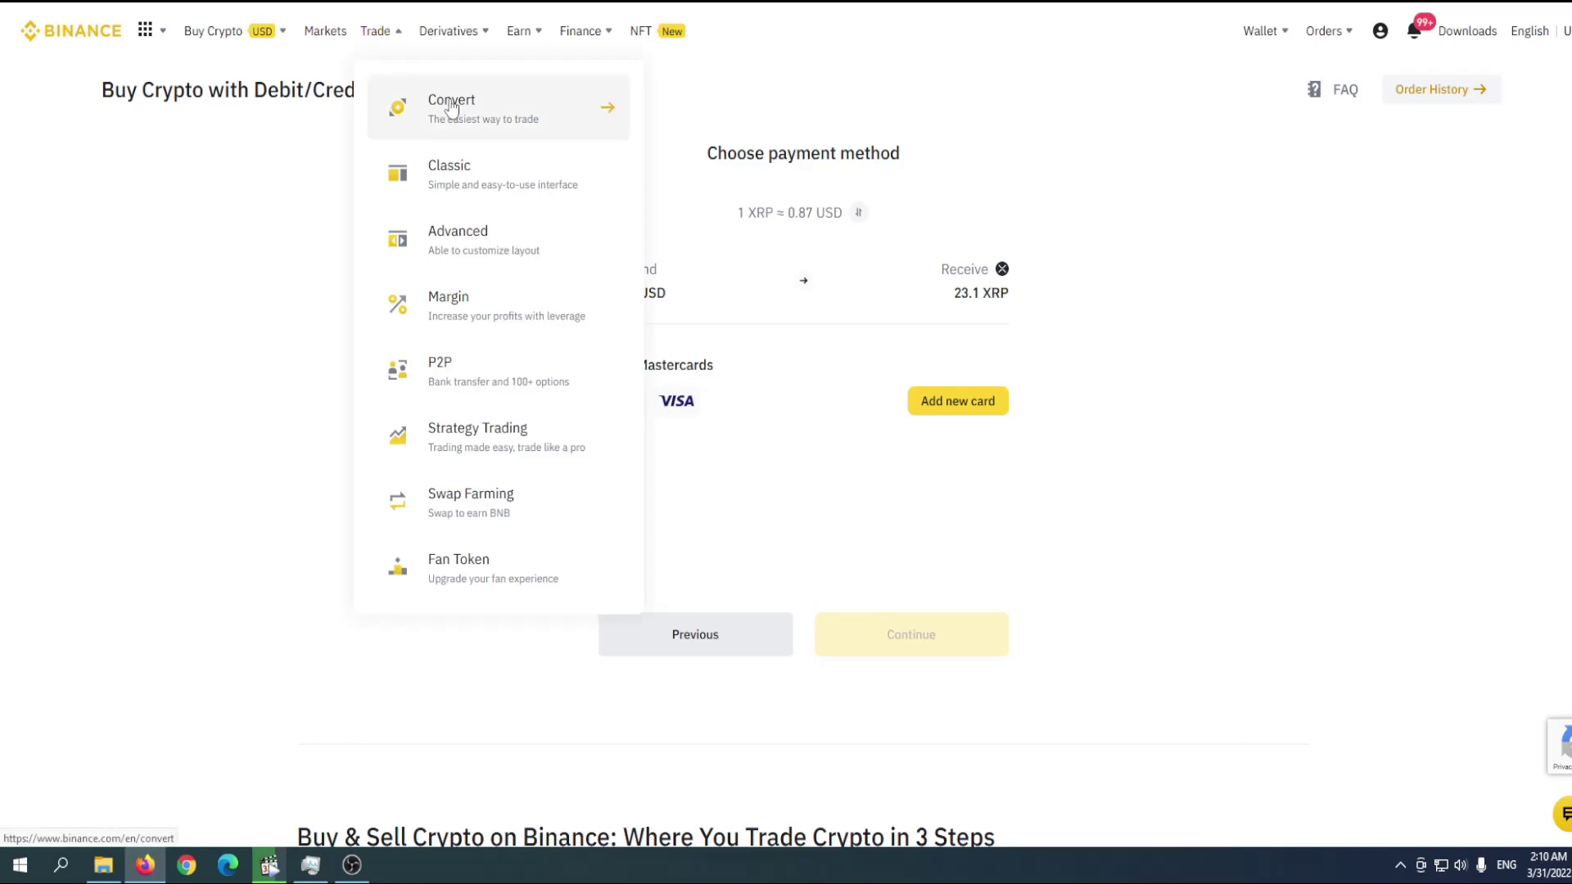
Preview a Convert quote turning 20 USDT into XRP
{"action": "left_click", "coordinate": [458, 101]}
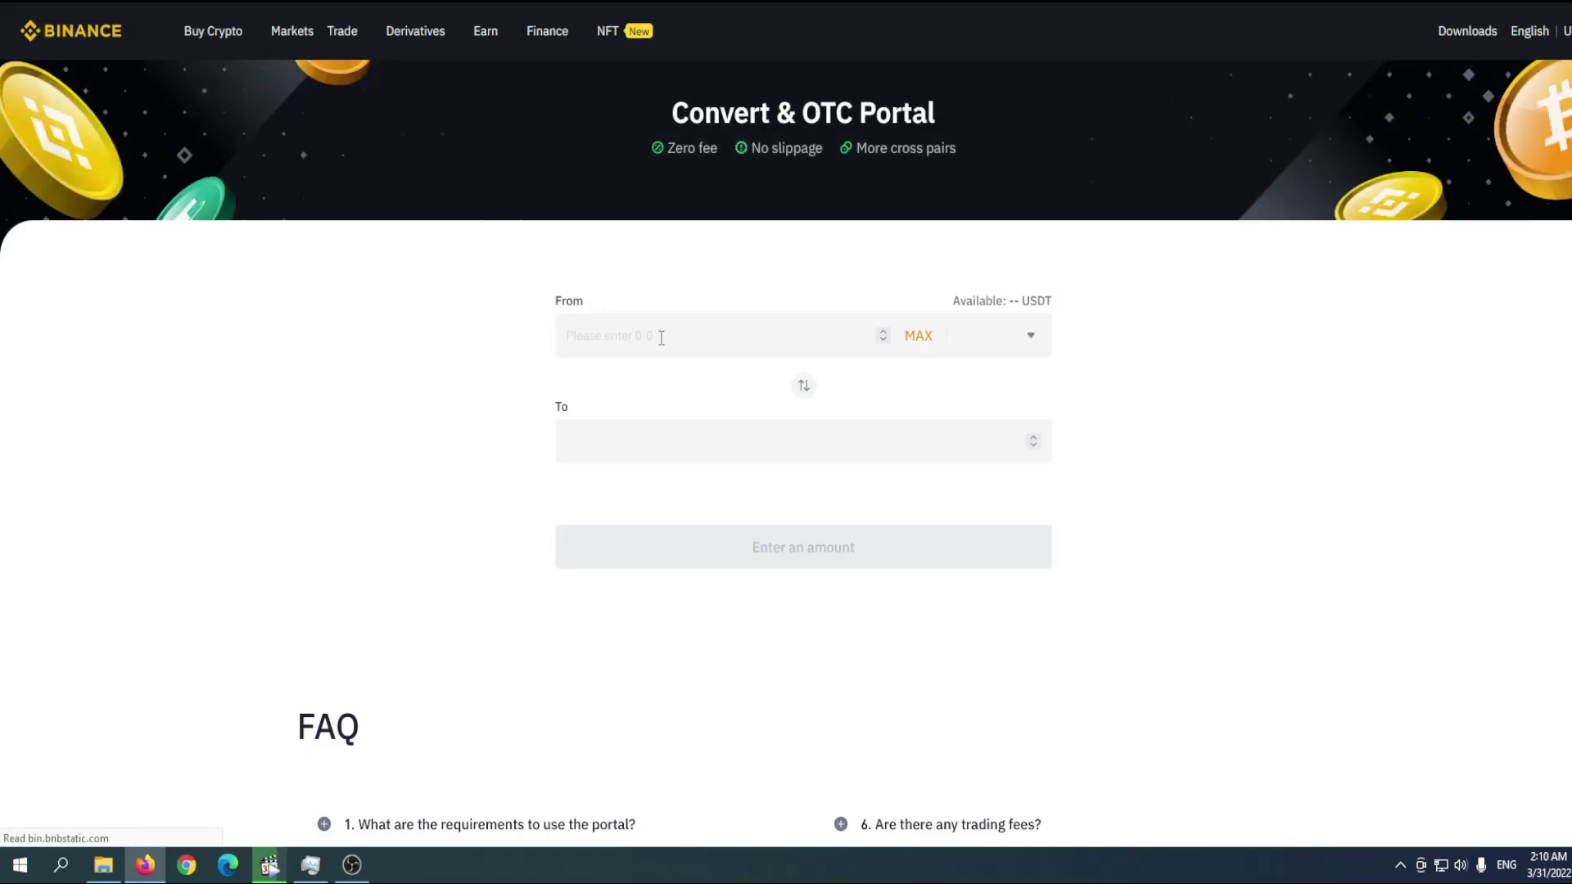
{"action": "left_click", "coordinate": [723, 349]}
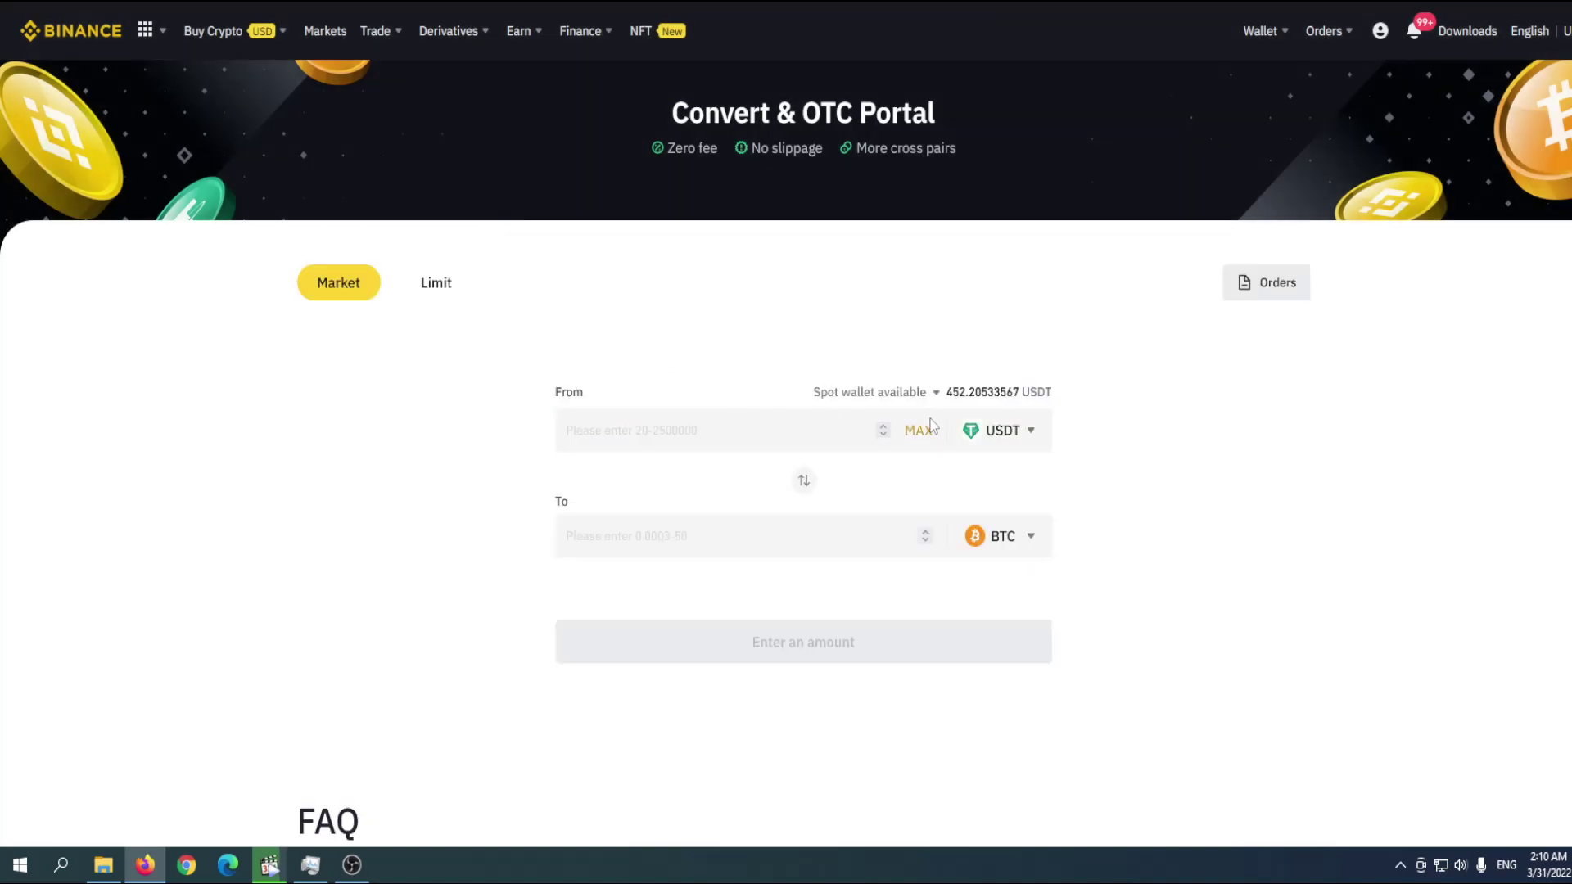
{"action": "left_click", "coordinate": [999, 555]}
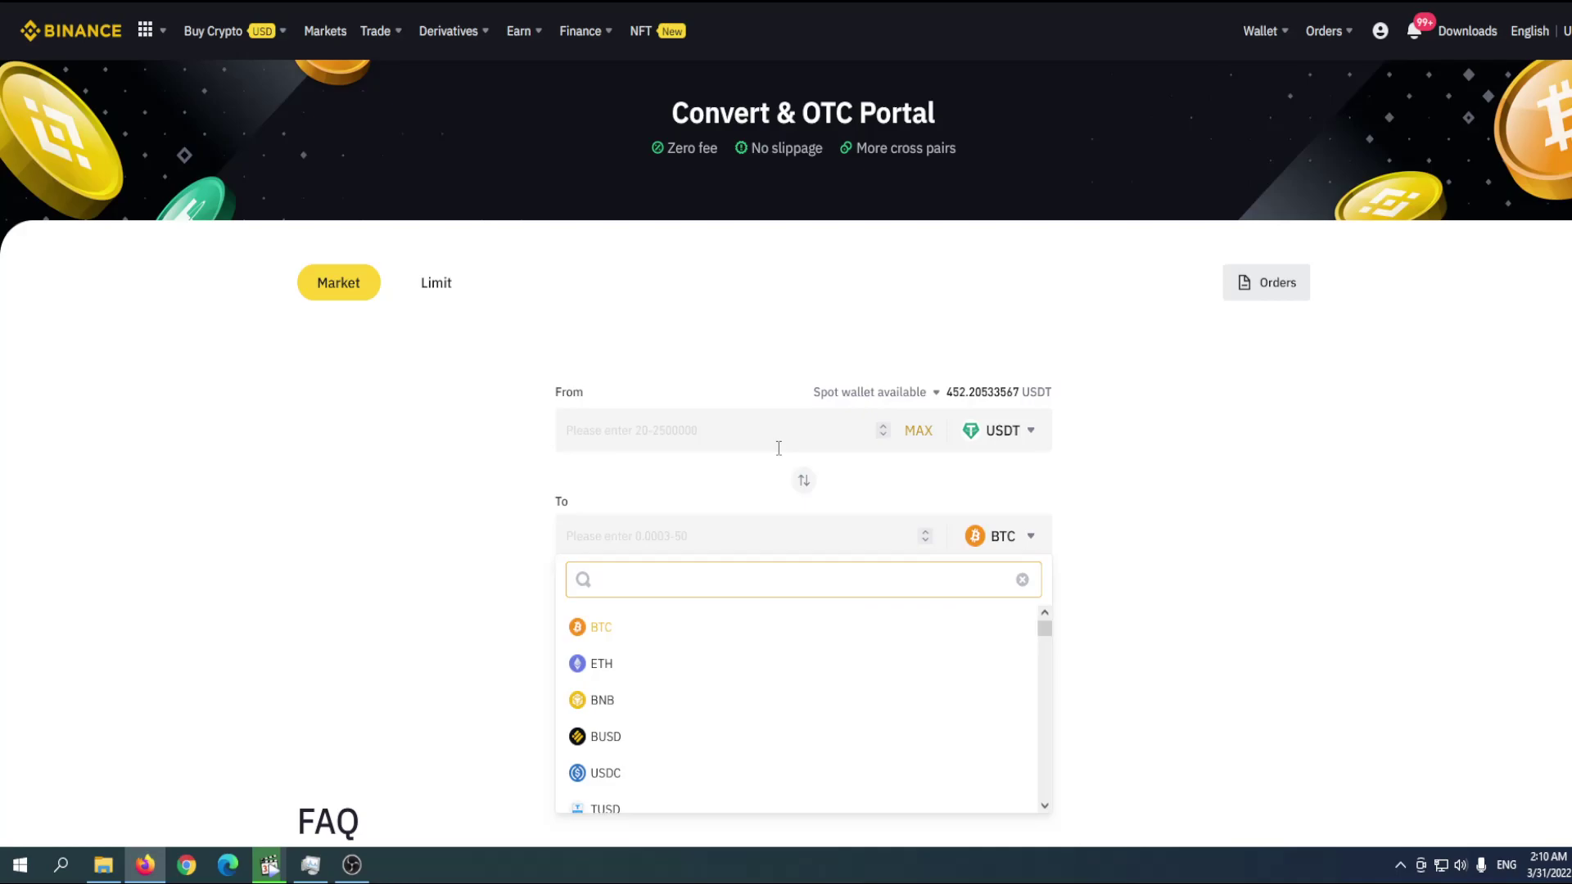
{"action": "type", "text": "xrp"}
{"action": "left_click", "coordinate": [626, 634]}
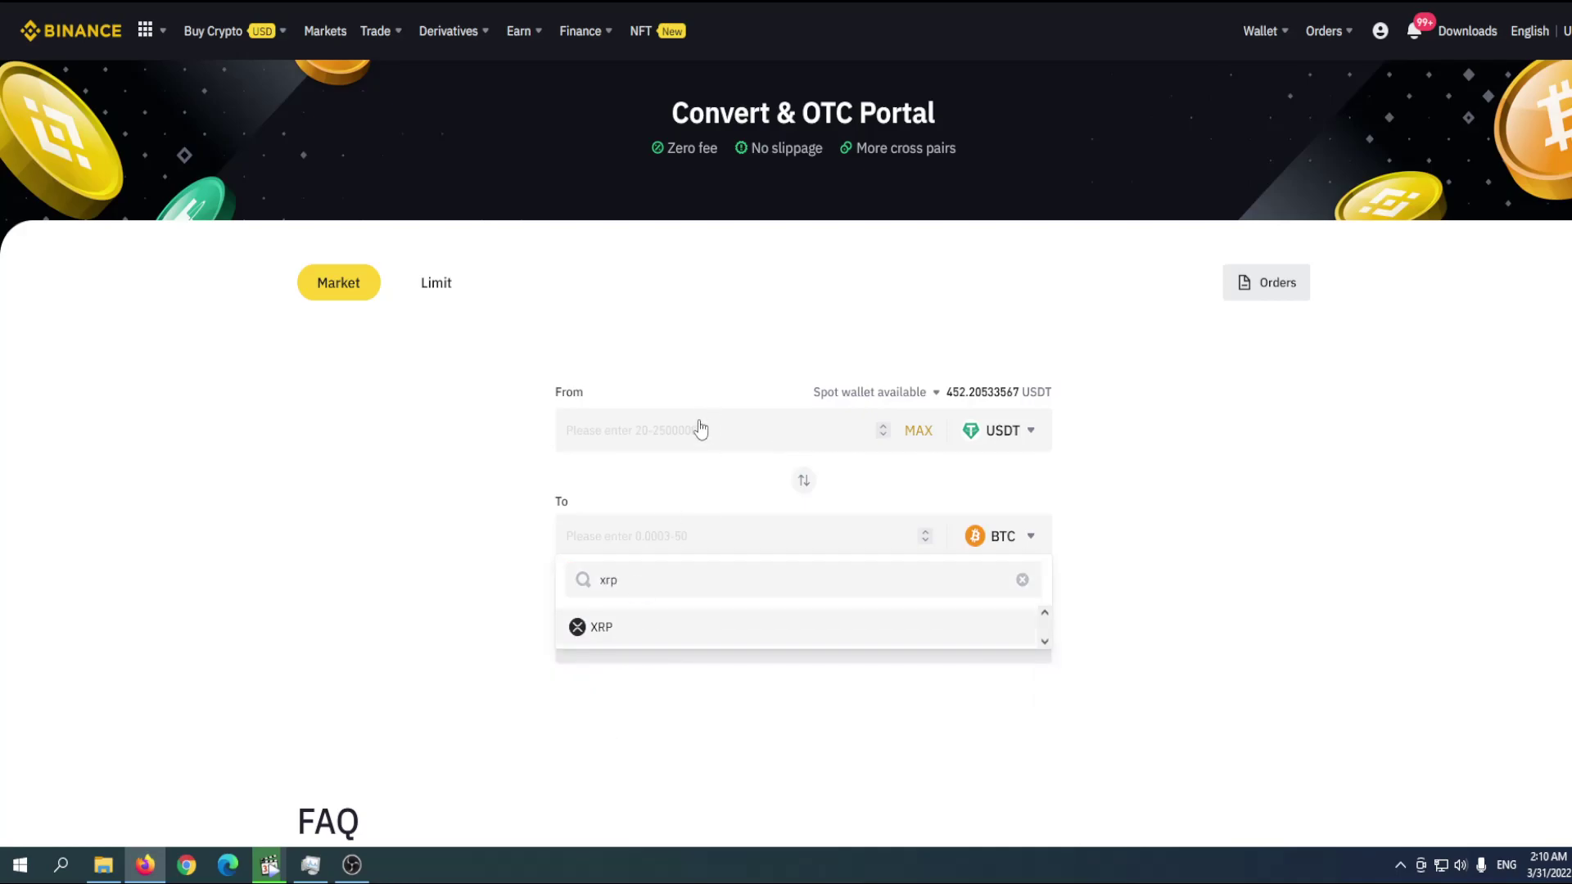
{"action": "left_click", "coordinate": [700, 430]}
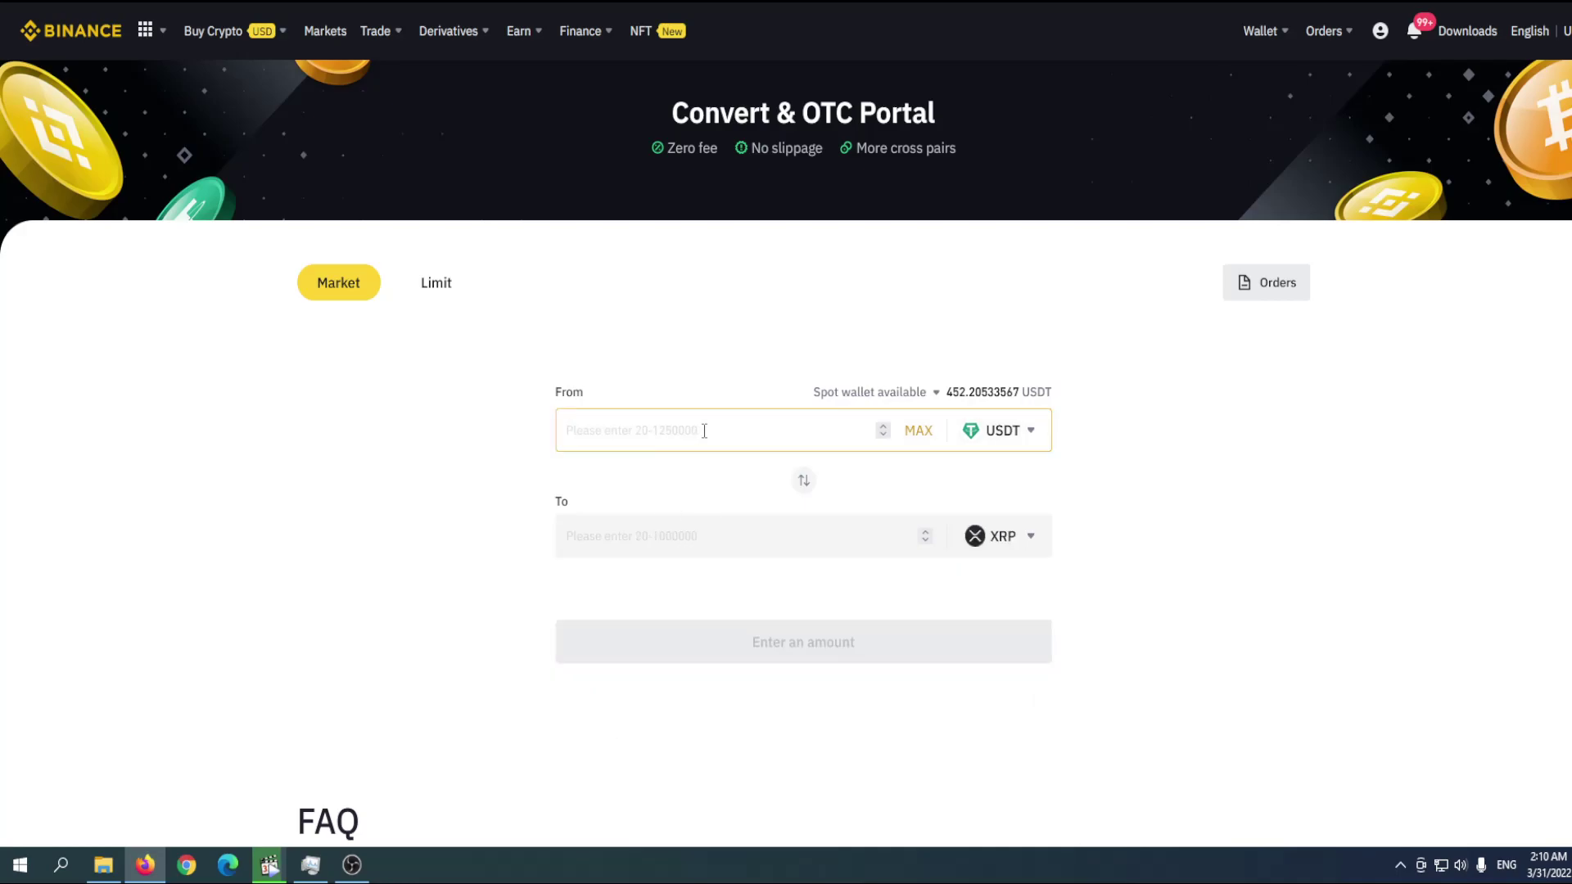
{"action": "type", "text": "20"}
{"action": "left_click", "coordinate": [831, 641]}
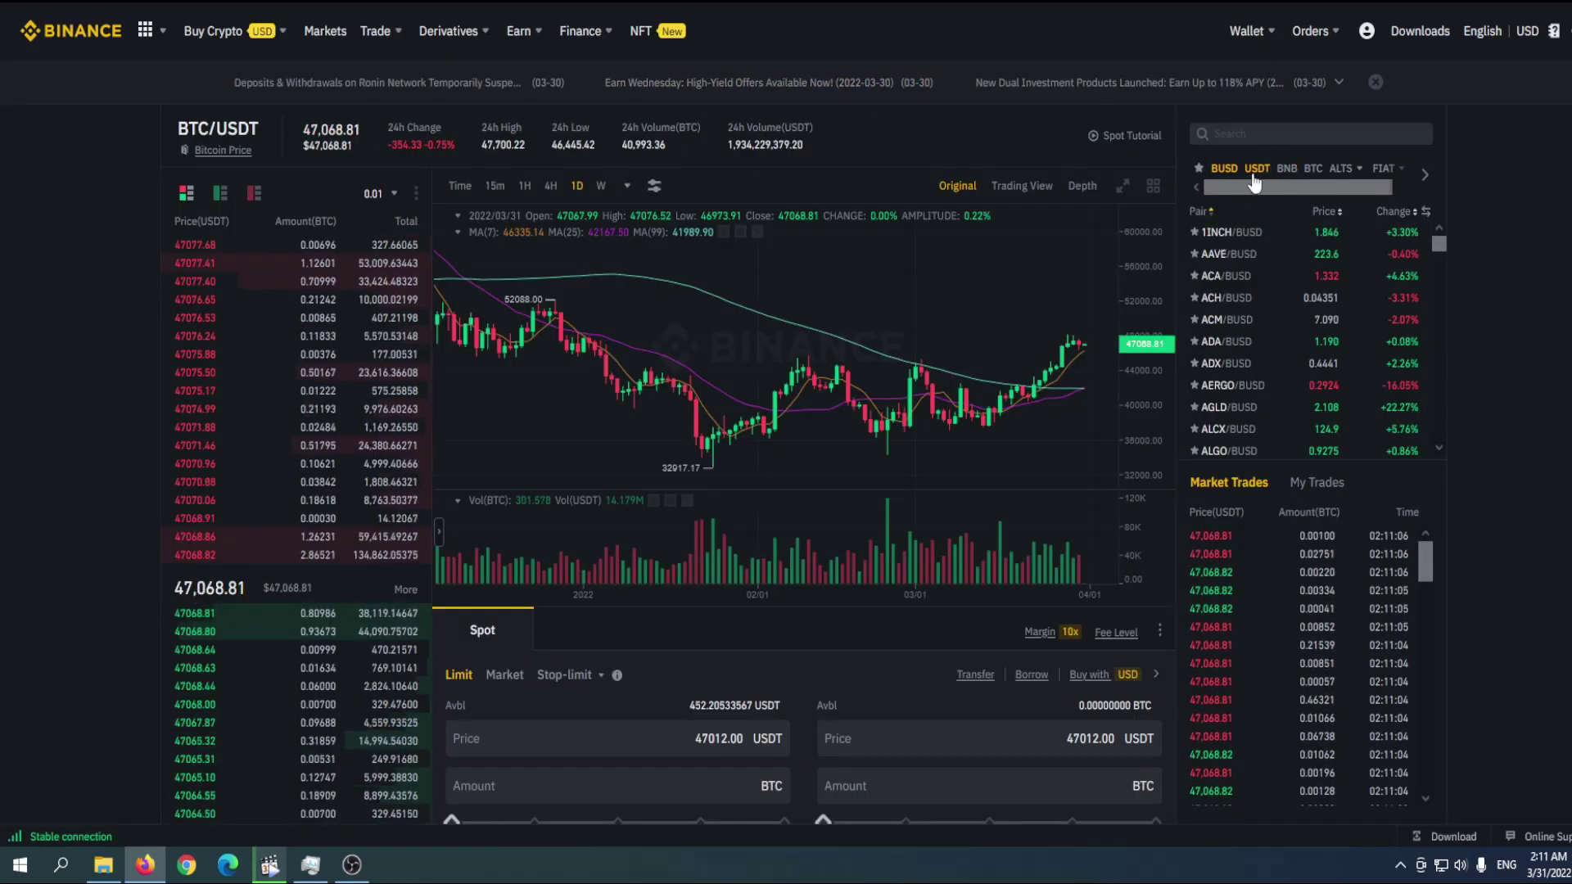
Open the XRP/USDT spot trading pair
{"action": "left_click", "coordinate": [1255, 170]}
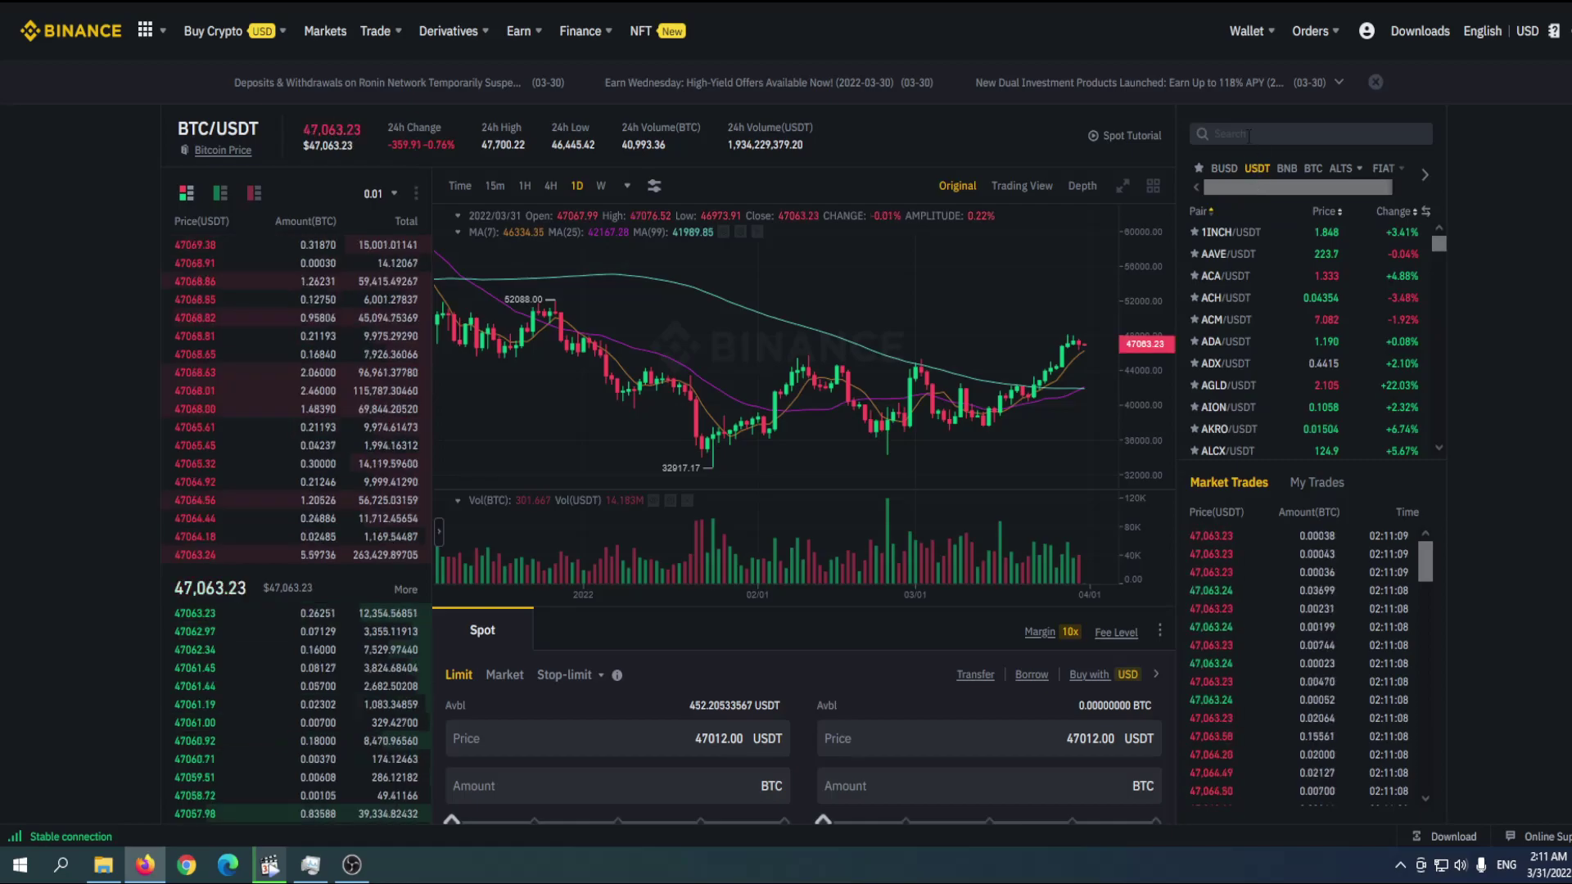
{"action": "type", "text": "xrp"}
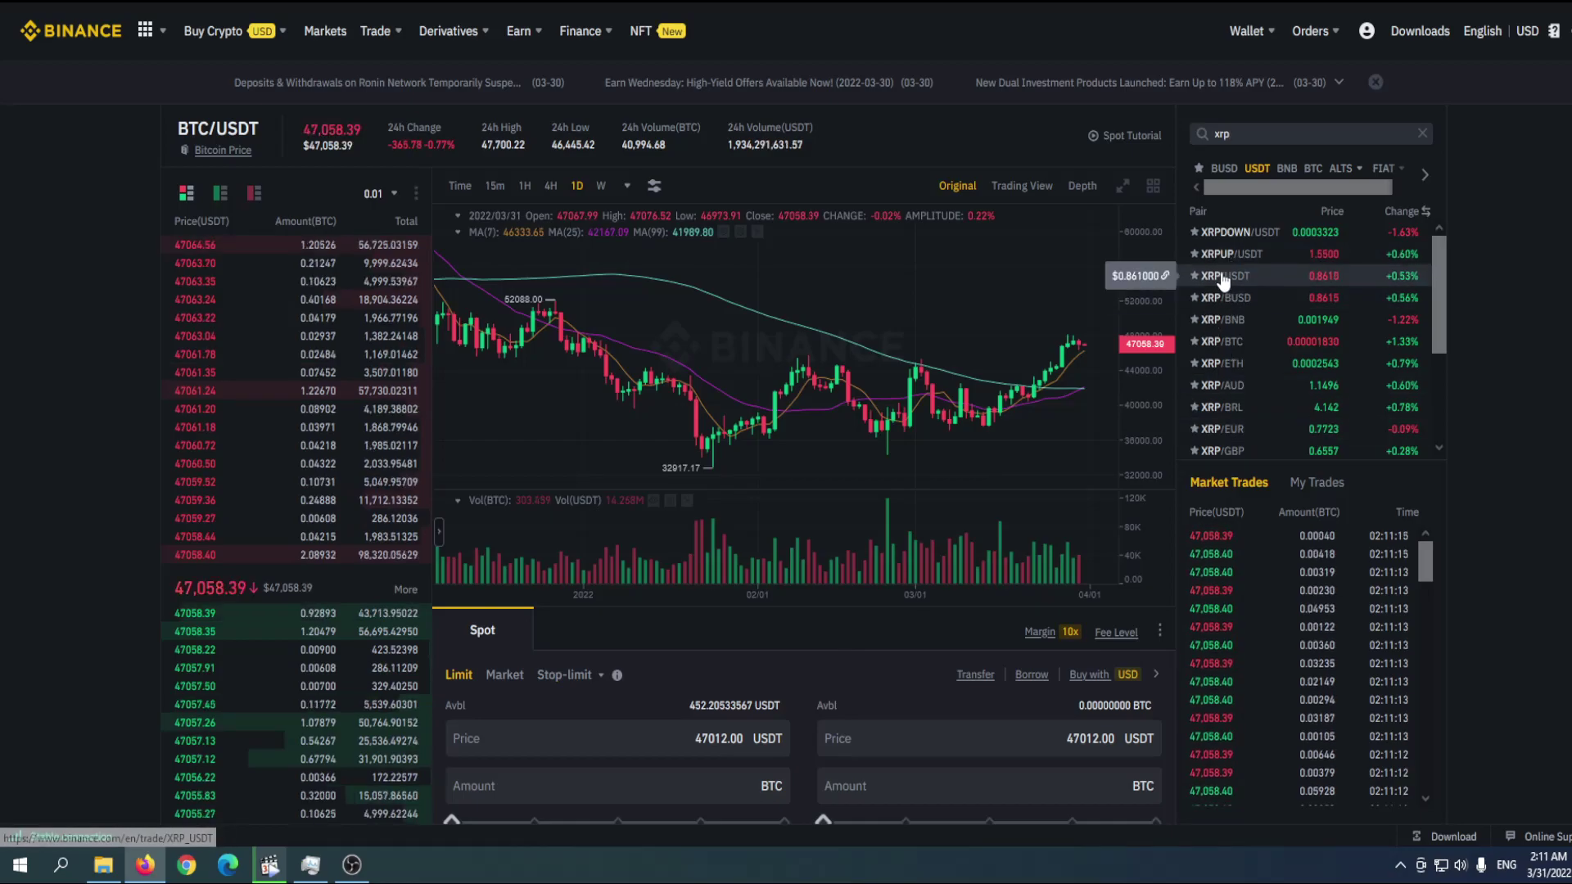
{"action": "left_click", "coordinate": [1222, 280]}
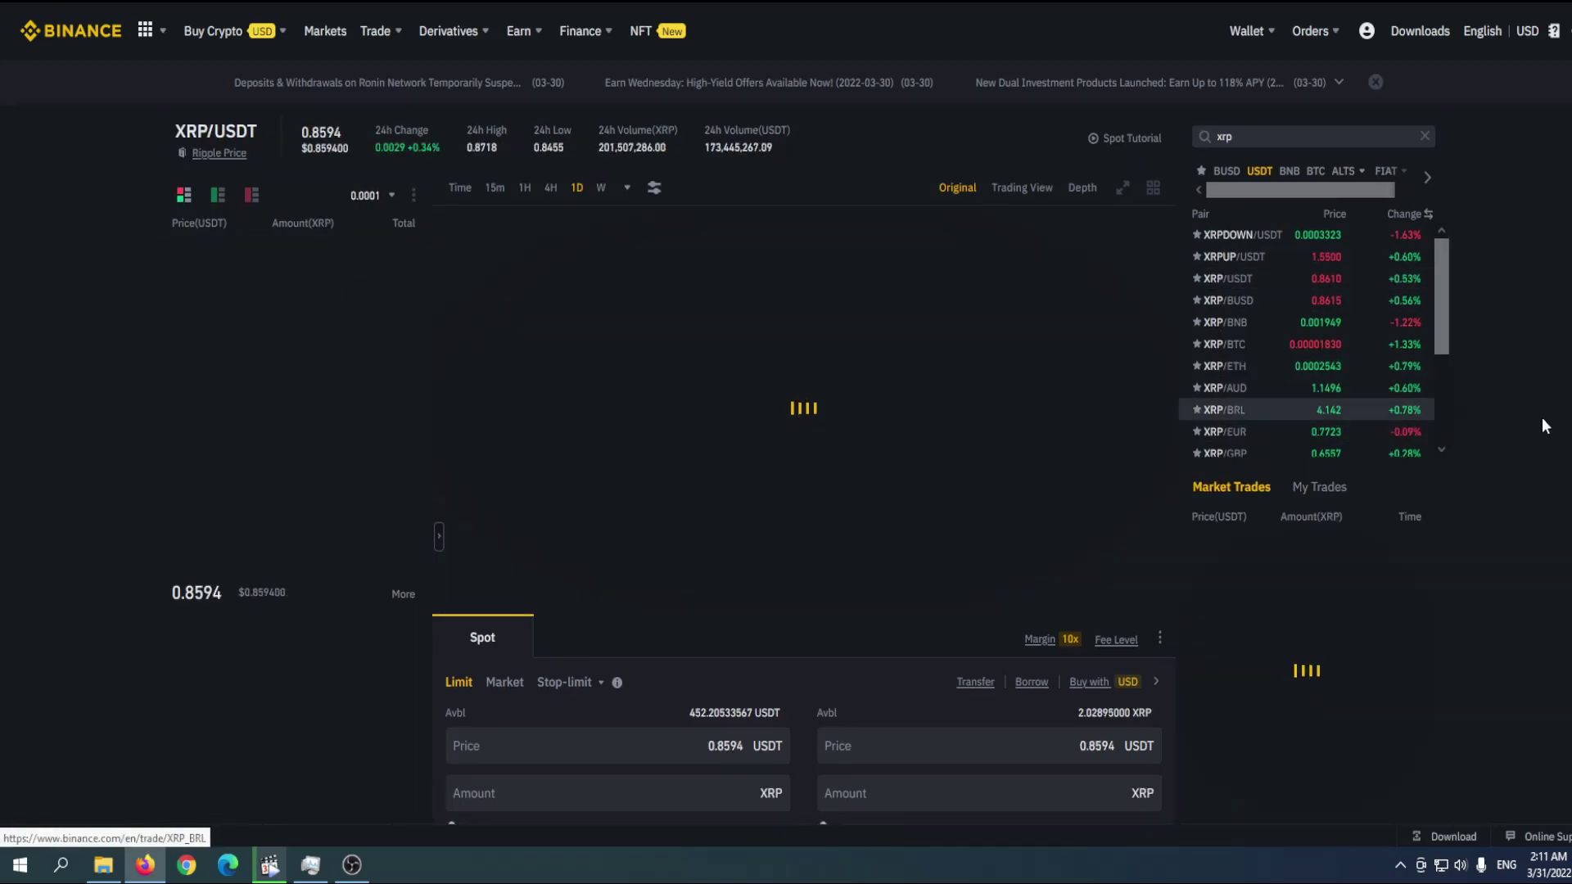
Set the limit buy price to 0.6 USDT and total to 20 USDT, giving 33 XRP
{"action": "scroll", "coordinate": [603, 316], "scroll_direction": "down", "scroll_amount": 2}
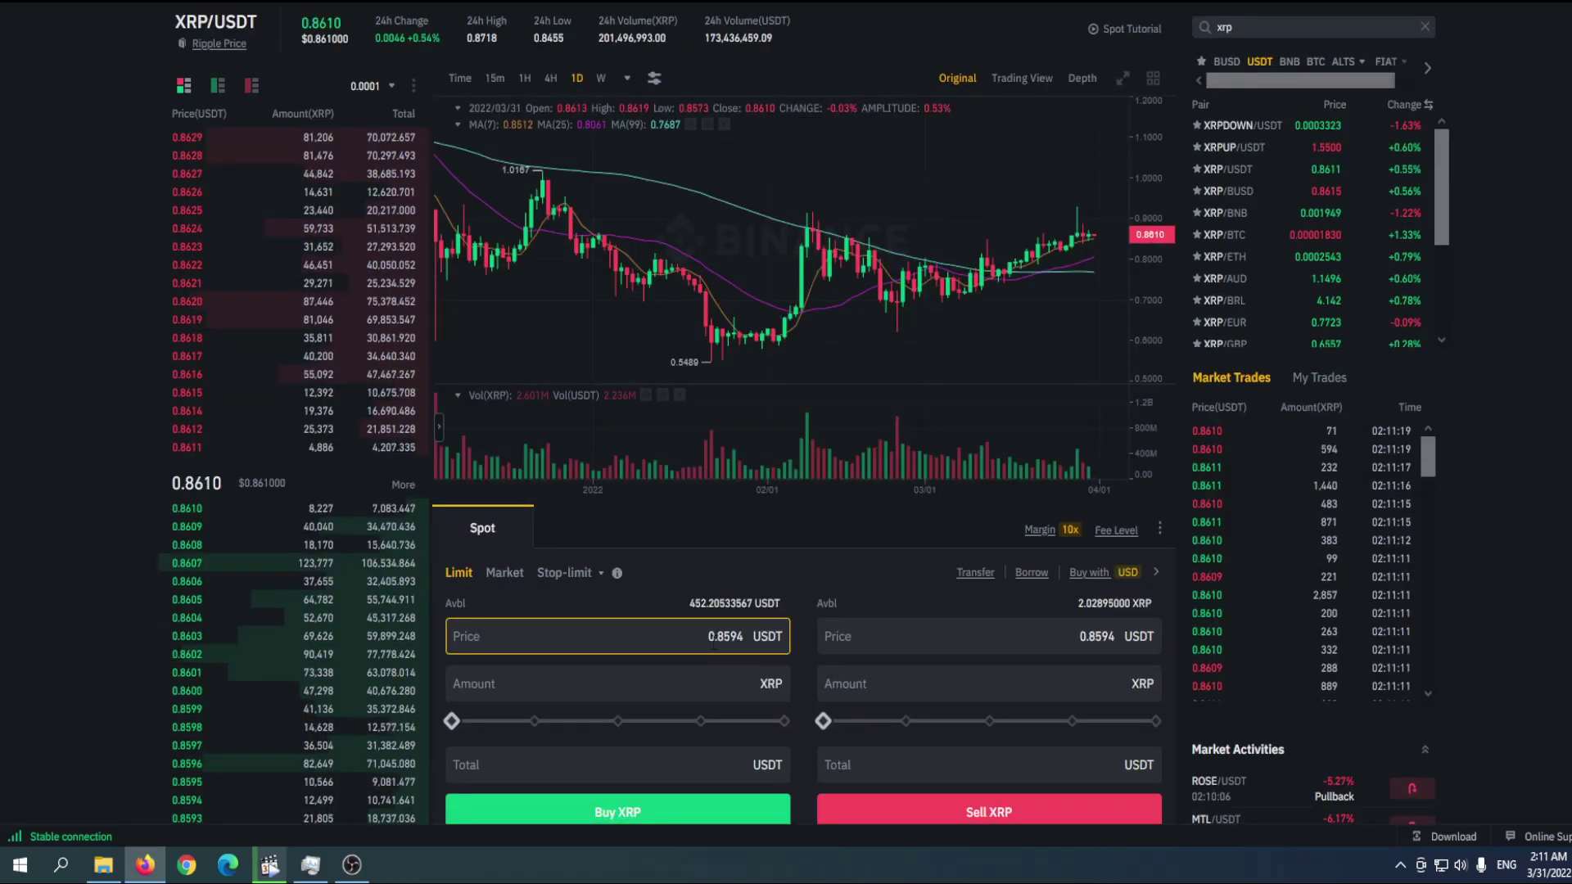
{"action": "left_click_drag", "start_coordinate": [709, 637], "coordinate": [744, 637]}
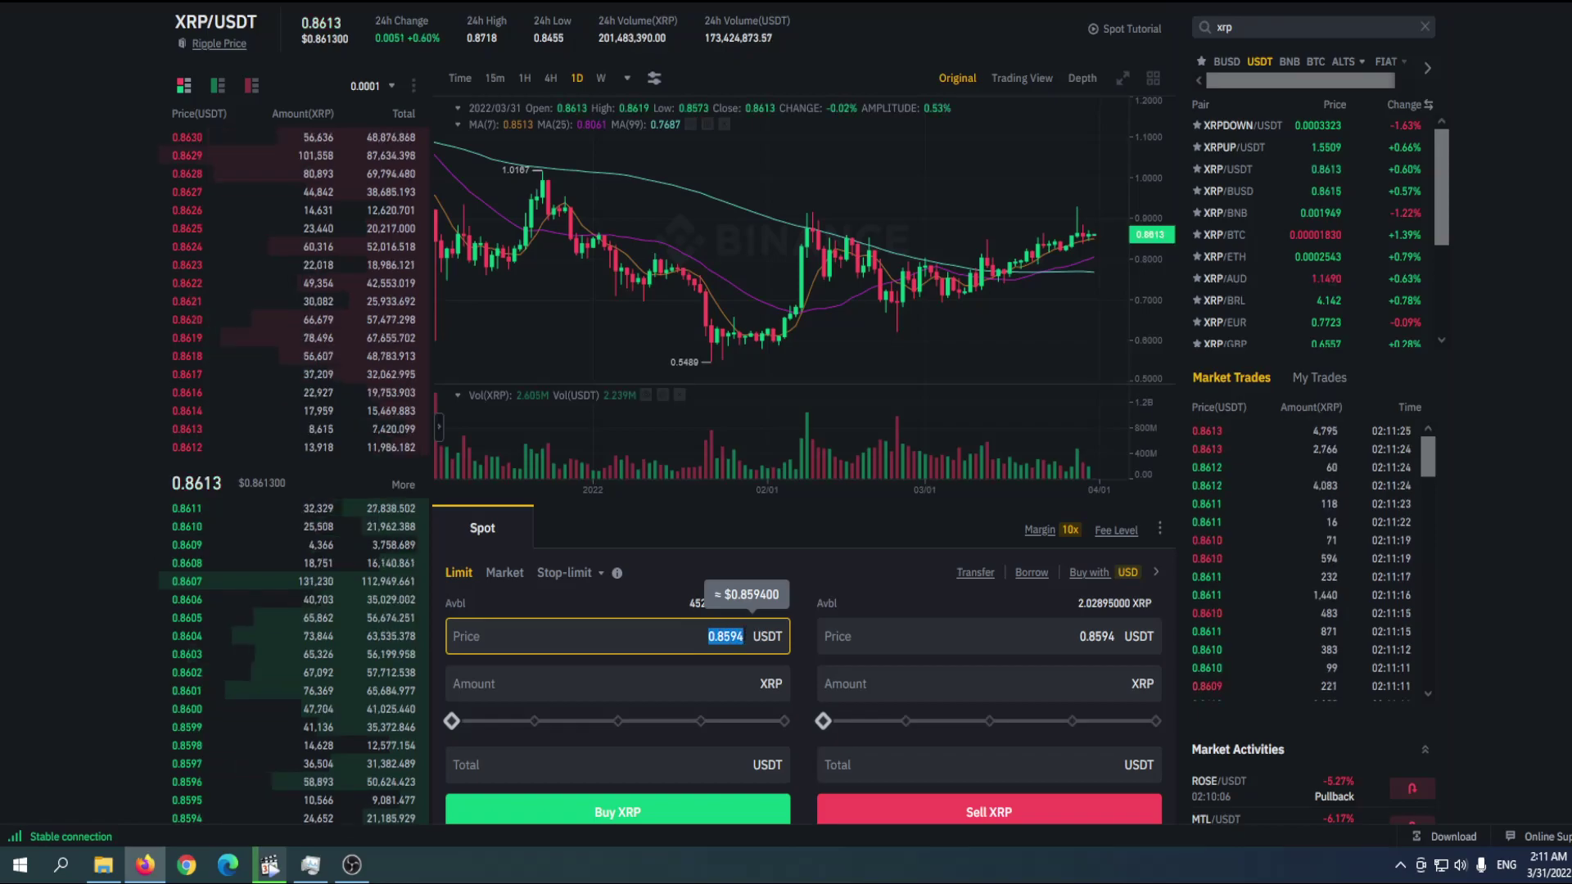
{"action": "type", "text": "0"}
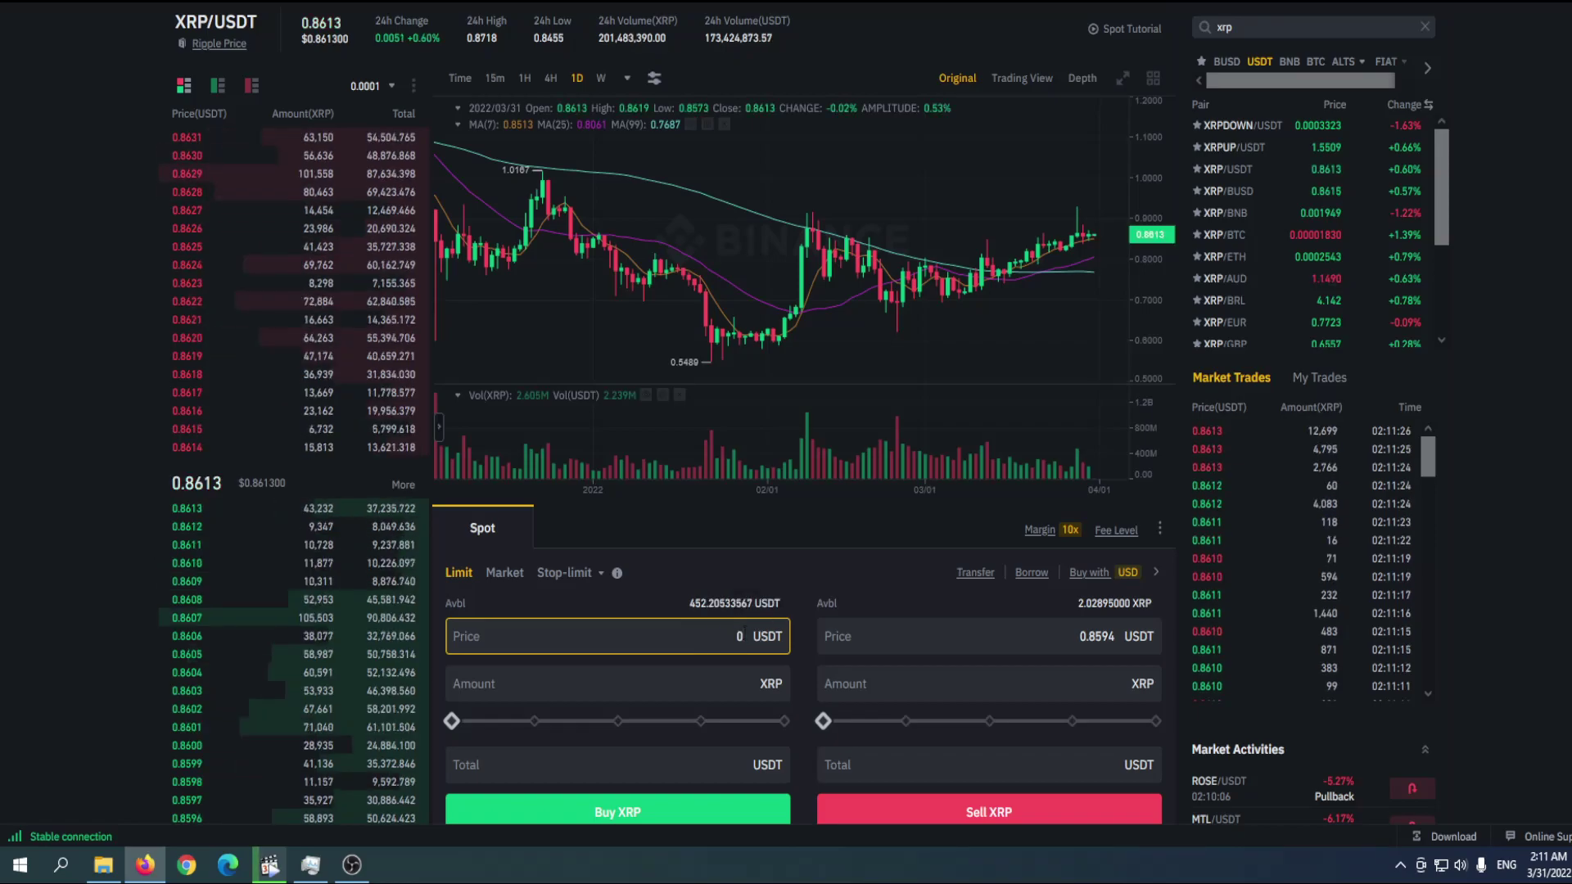
{"action": "type", "text": "."}
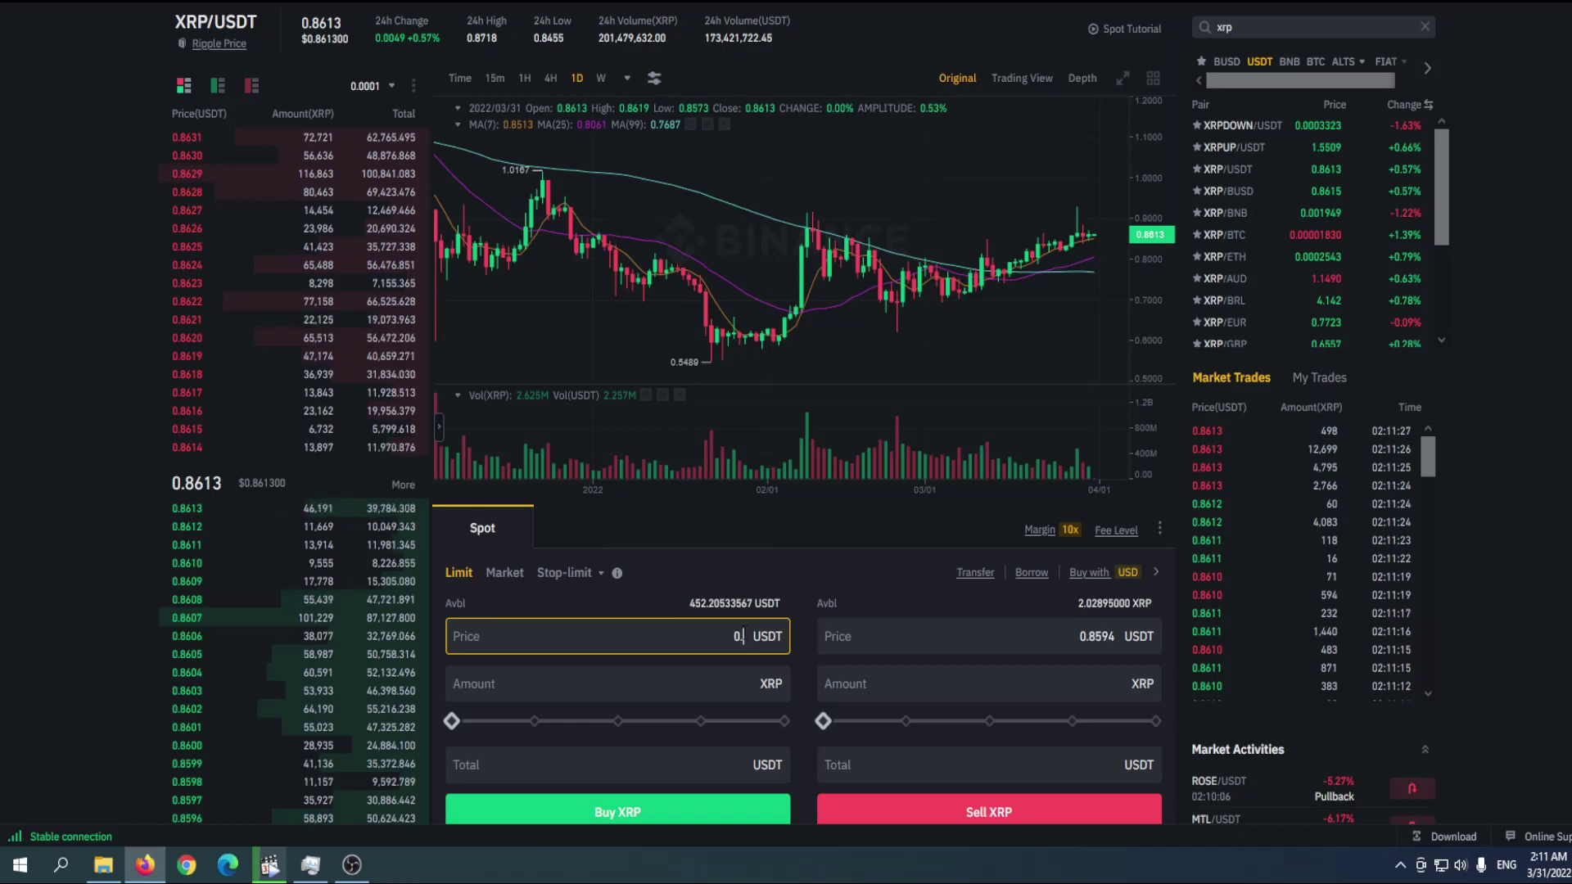
{"action": "type", "text": "6"}
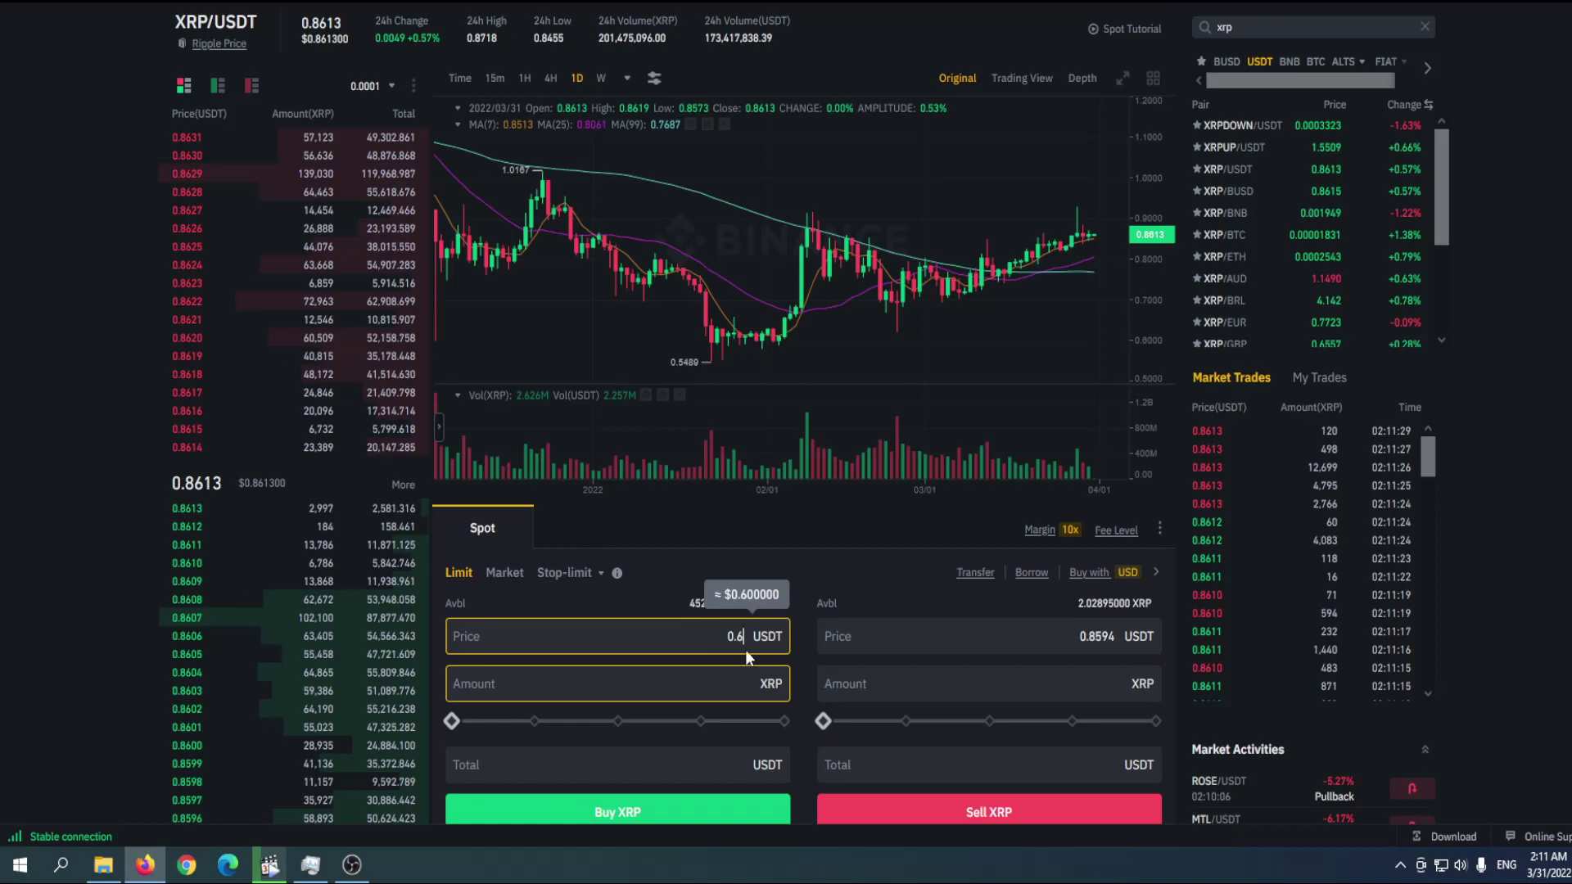
{"action": "left_click", "coordinate": [718, 760]}
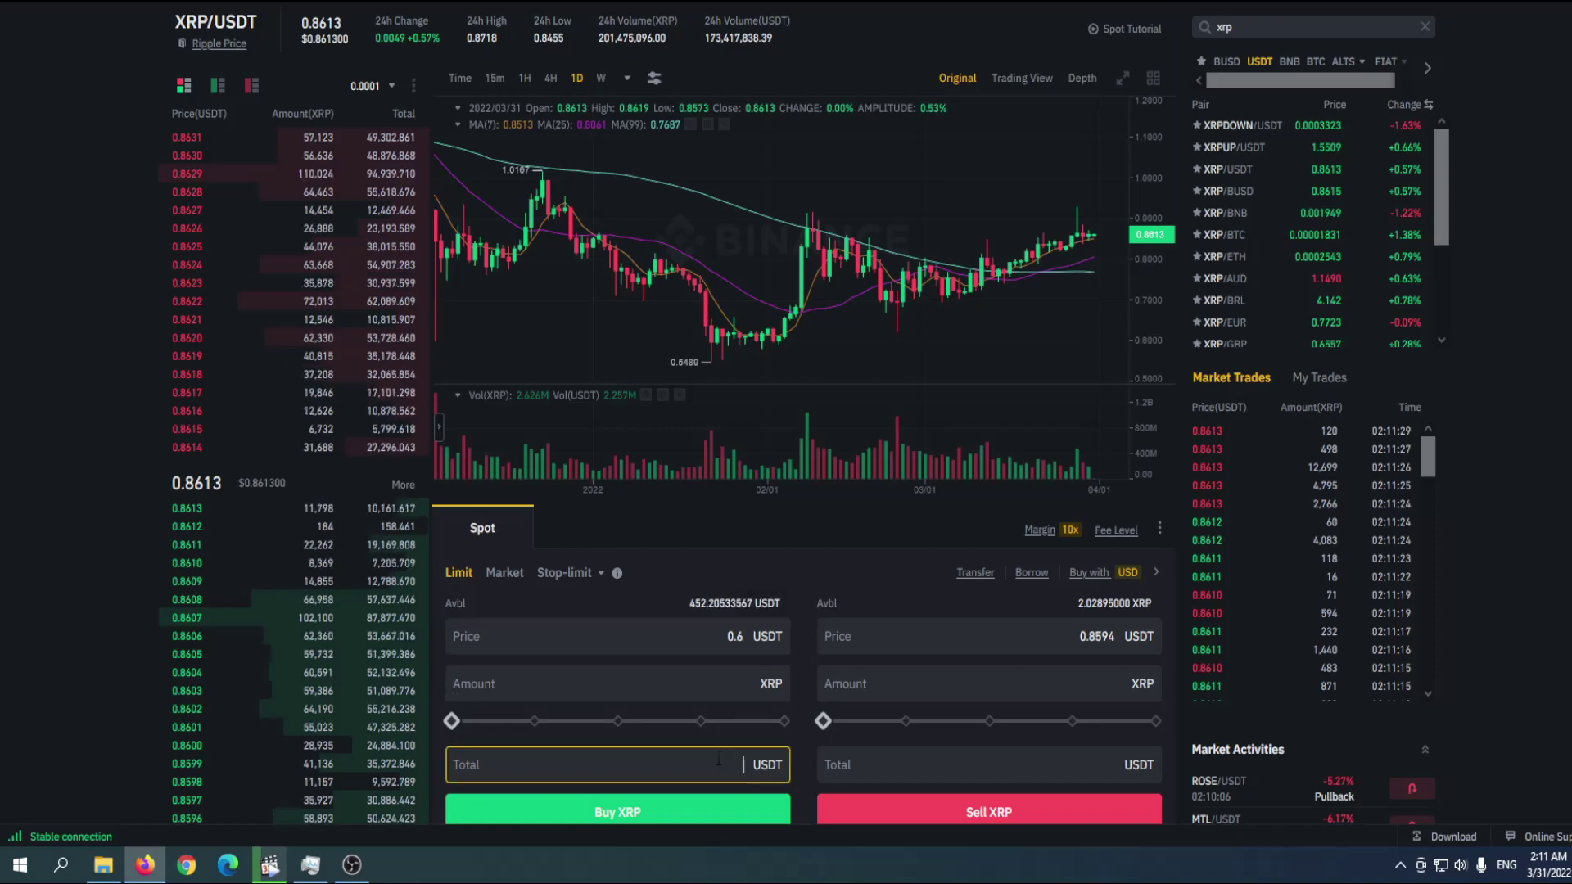
{"action": "type", "text": "20"}
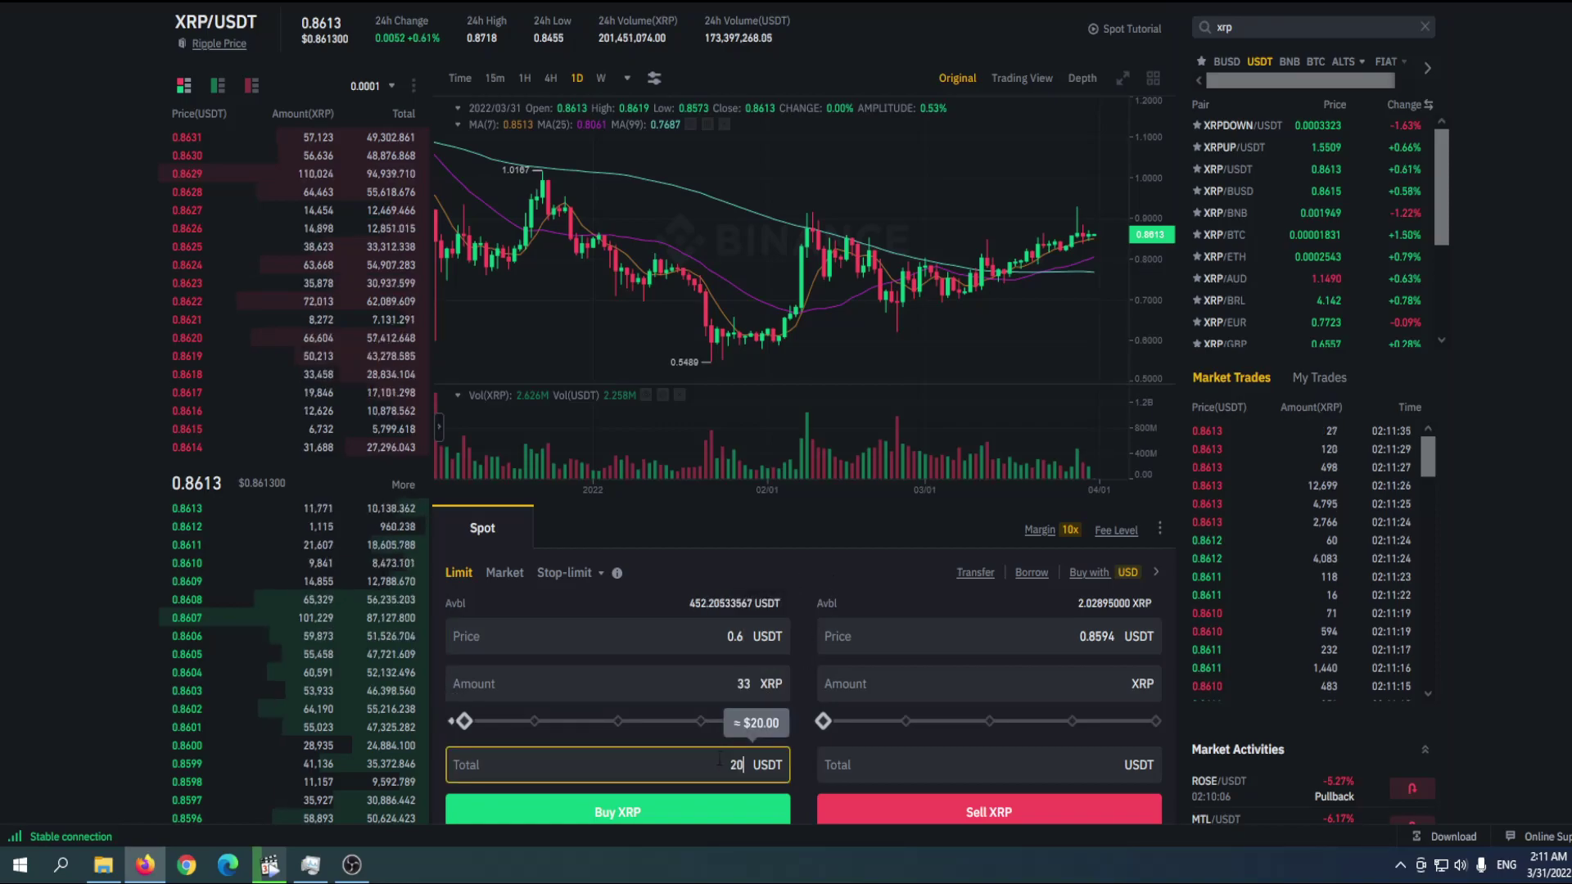
{"action": "scroll", "coordinate": [935, 494], "scroll_direction": "down", "scroll_amount": 3}
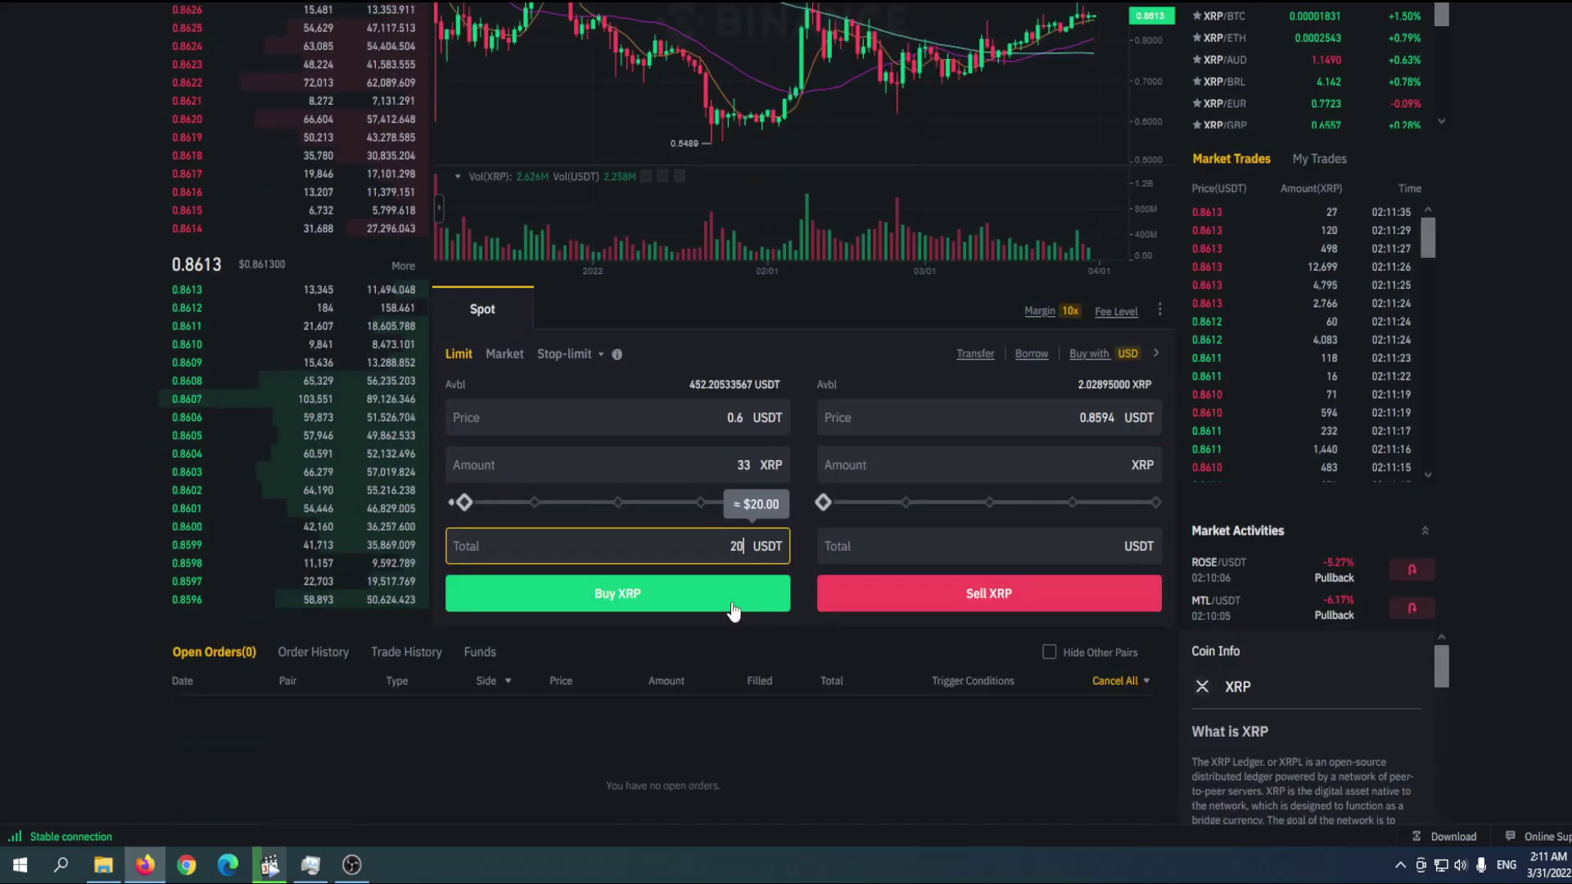
Place the limit buy for 33 XRP at 0.6 USDT
{"action": "left_click", "coordinate": [724, 601]}
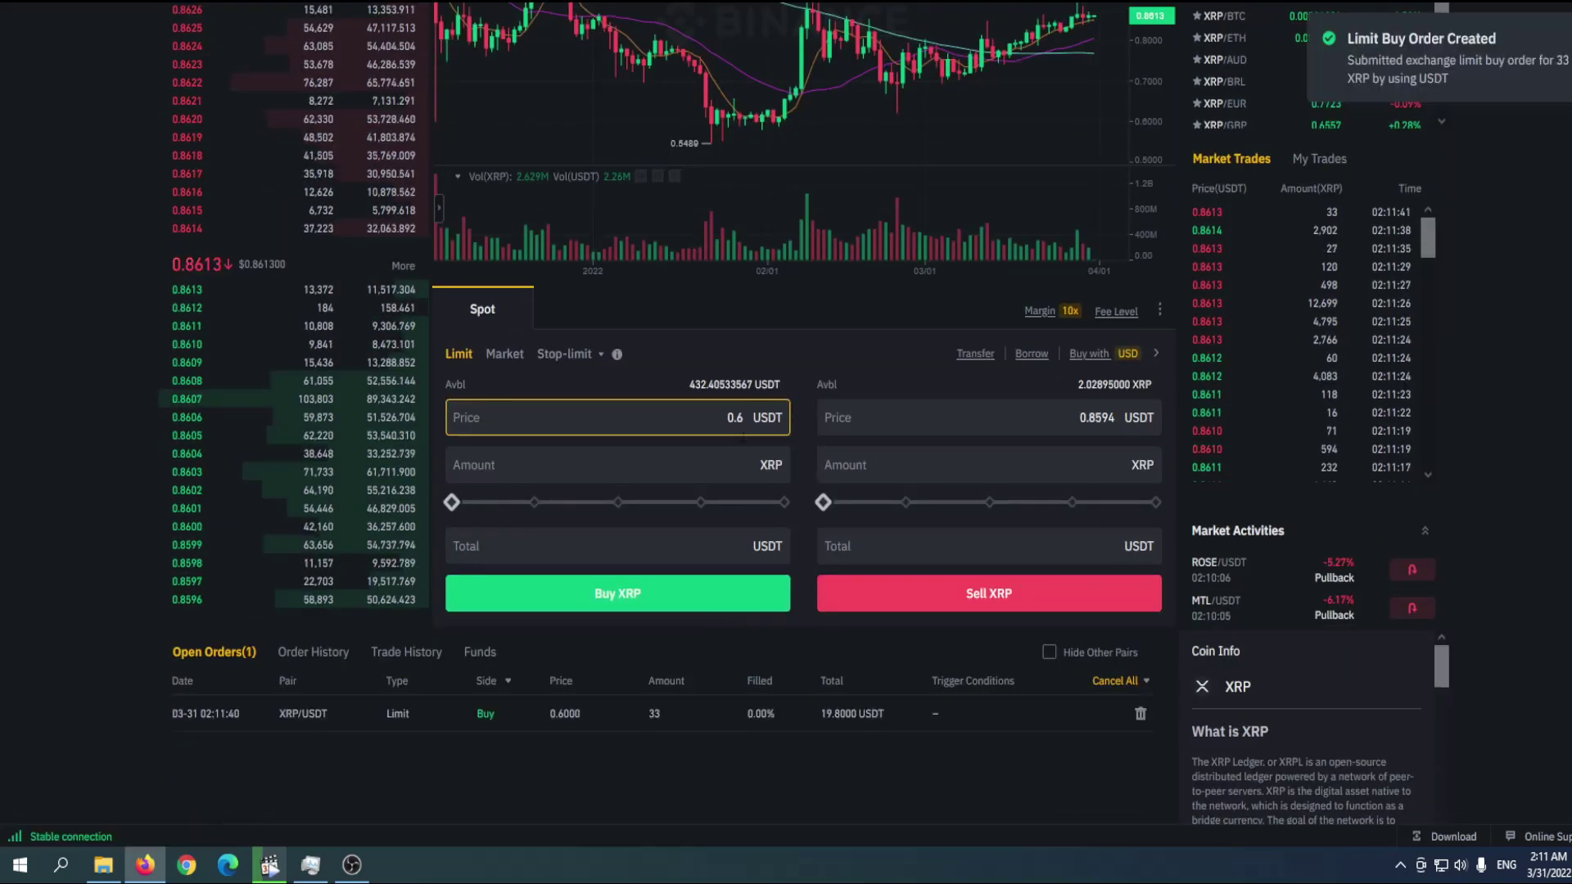
{"action": "scroll", "coordinate": [778, 419], "scroll_direction": "up", "scroll_amount": 5}
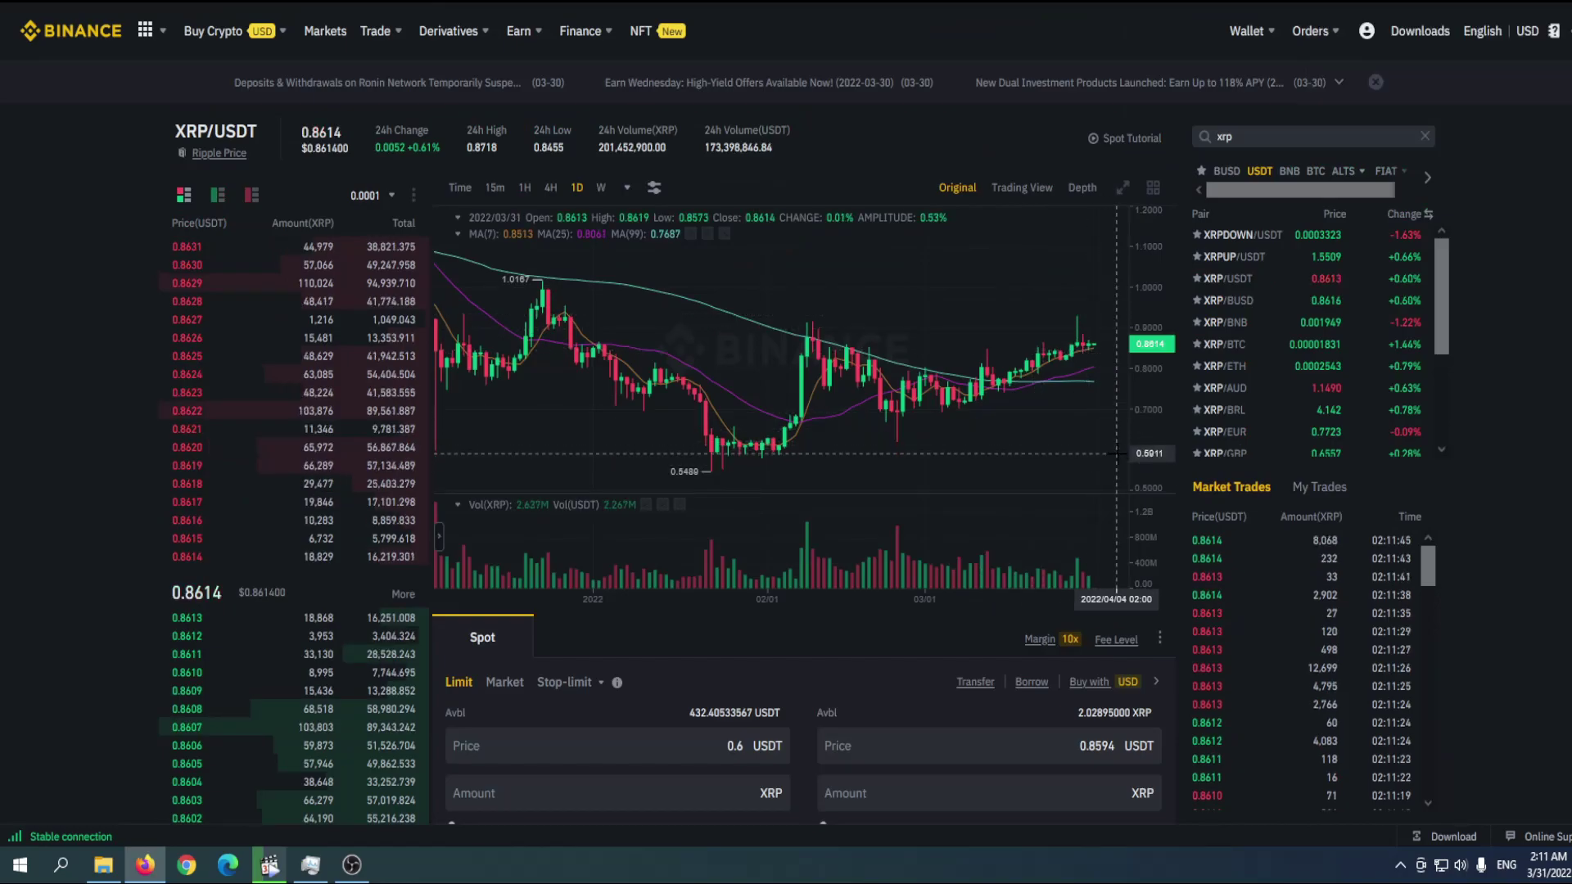
{"action": "scroll", "coordinate": [656, 617], "scroll_direction": "down", "scroll_amount": 5}
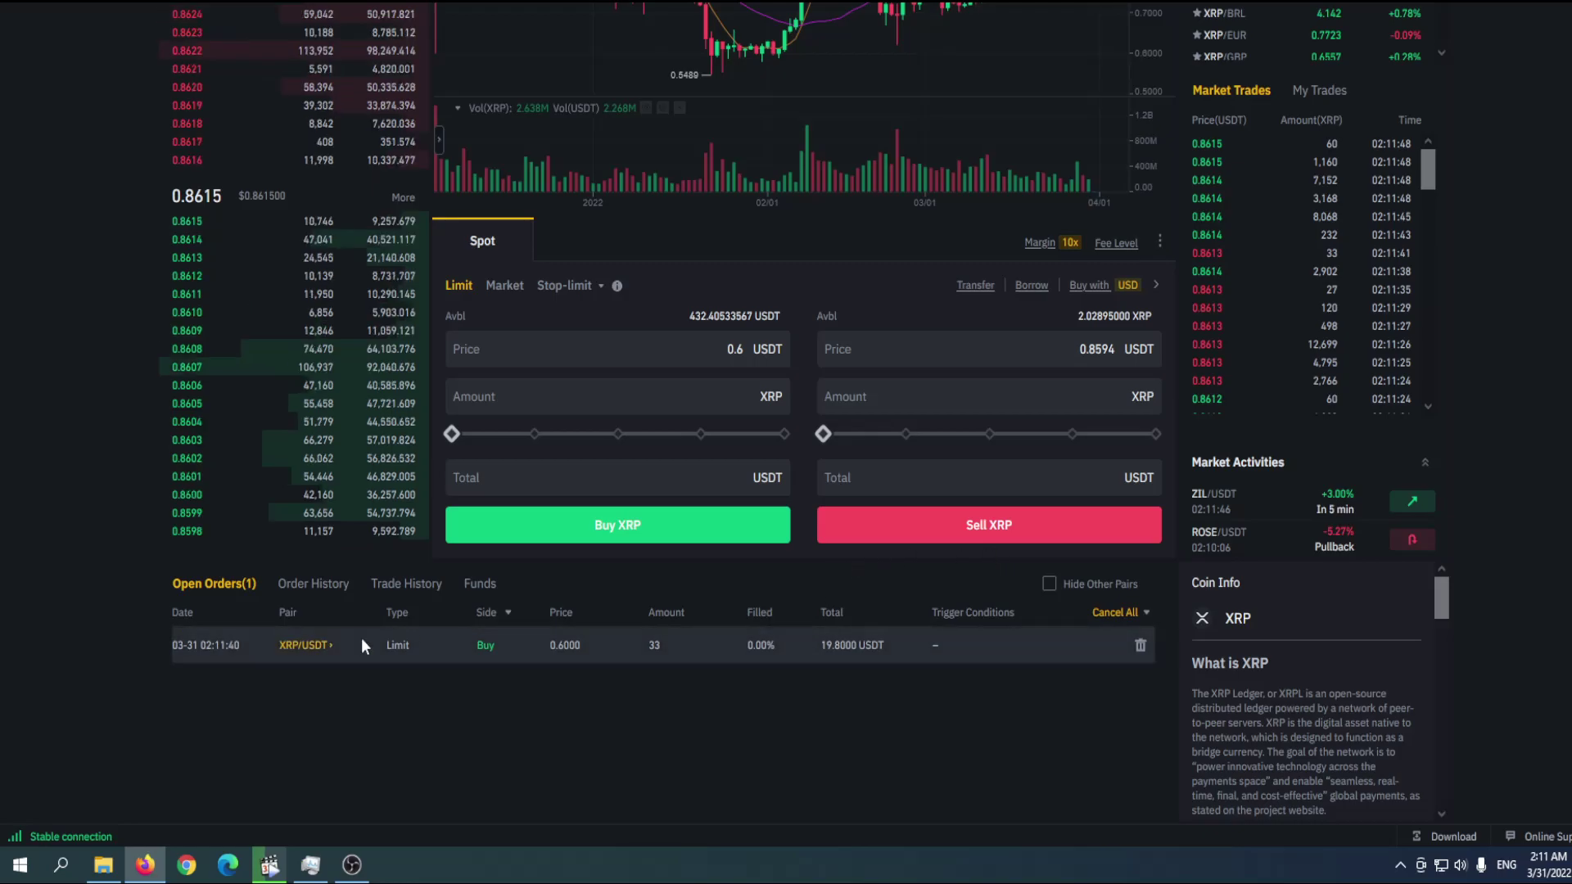
Cancel the open XRP/USDT buy order and confirm the cancellation
{"action": "left_click", "coordinate": [1140, 645]}
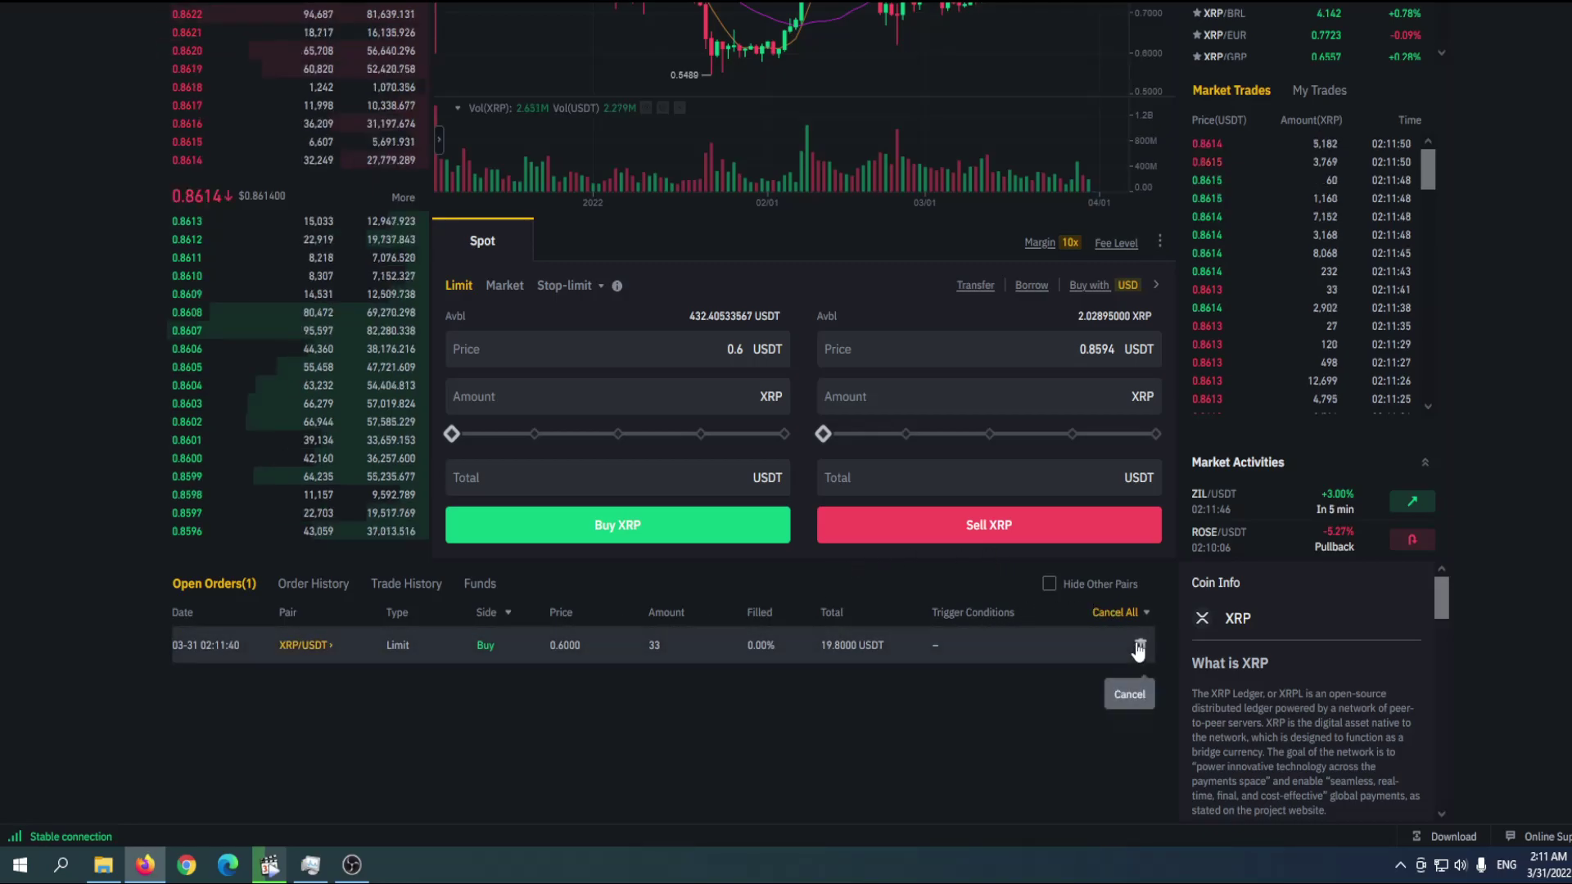
{"action": "left_click", "coordinate": [1128, 693]}
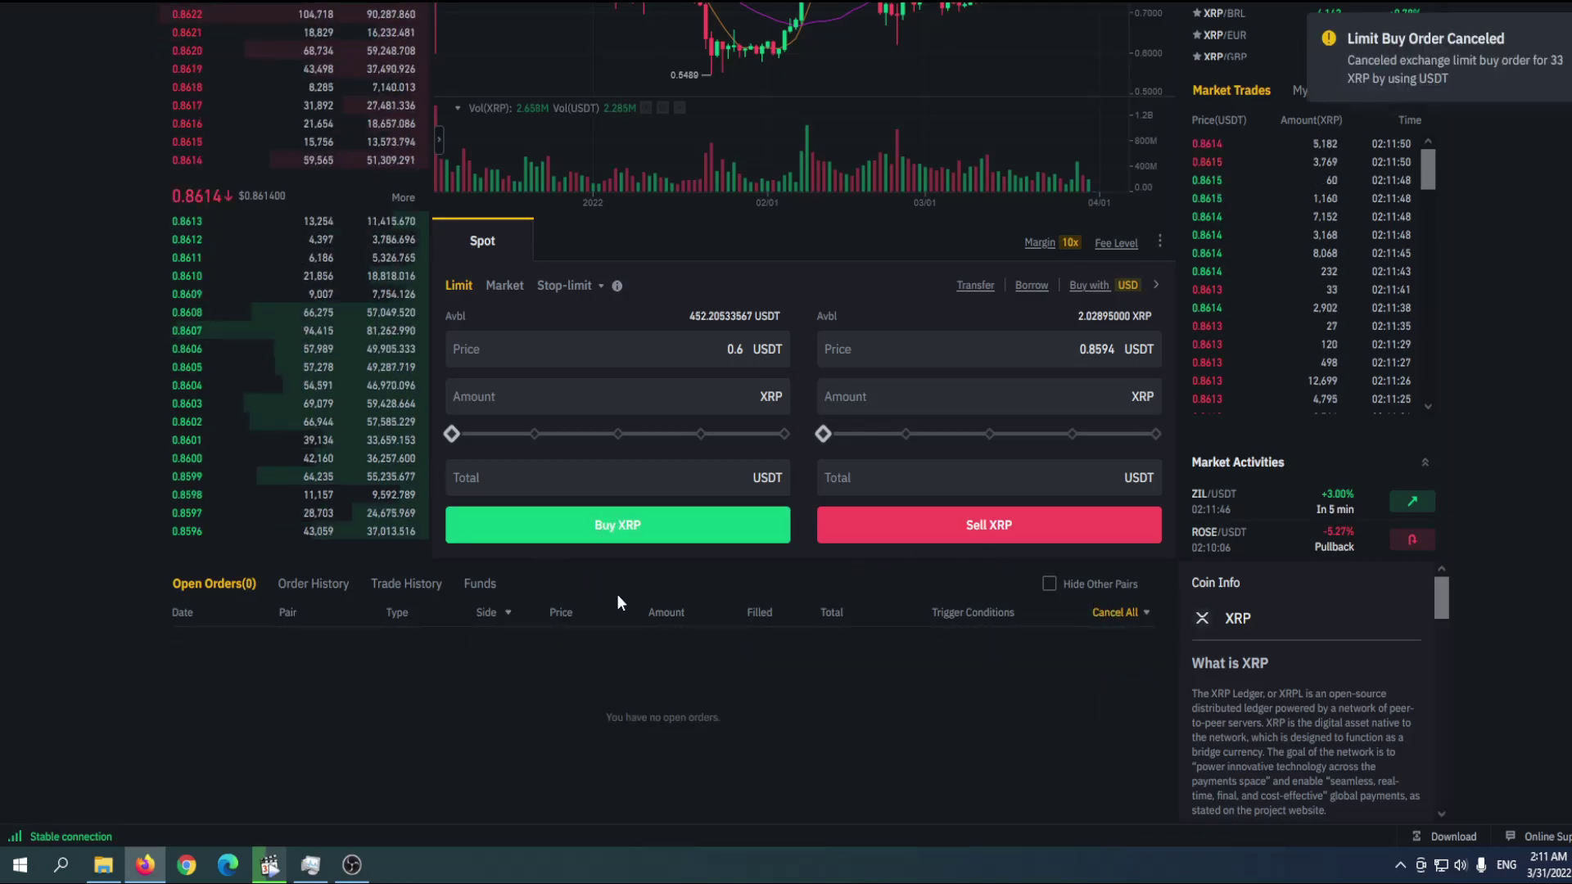
{"action": "scroll", "coordinate": [616, 593], "scroll_direction": "up", "scroll_amount": 5}
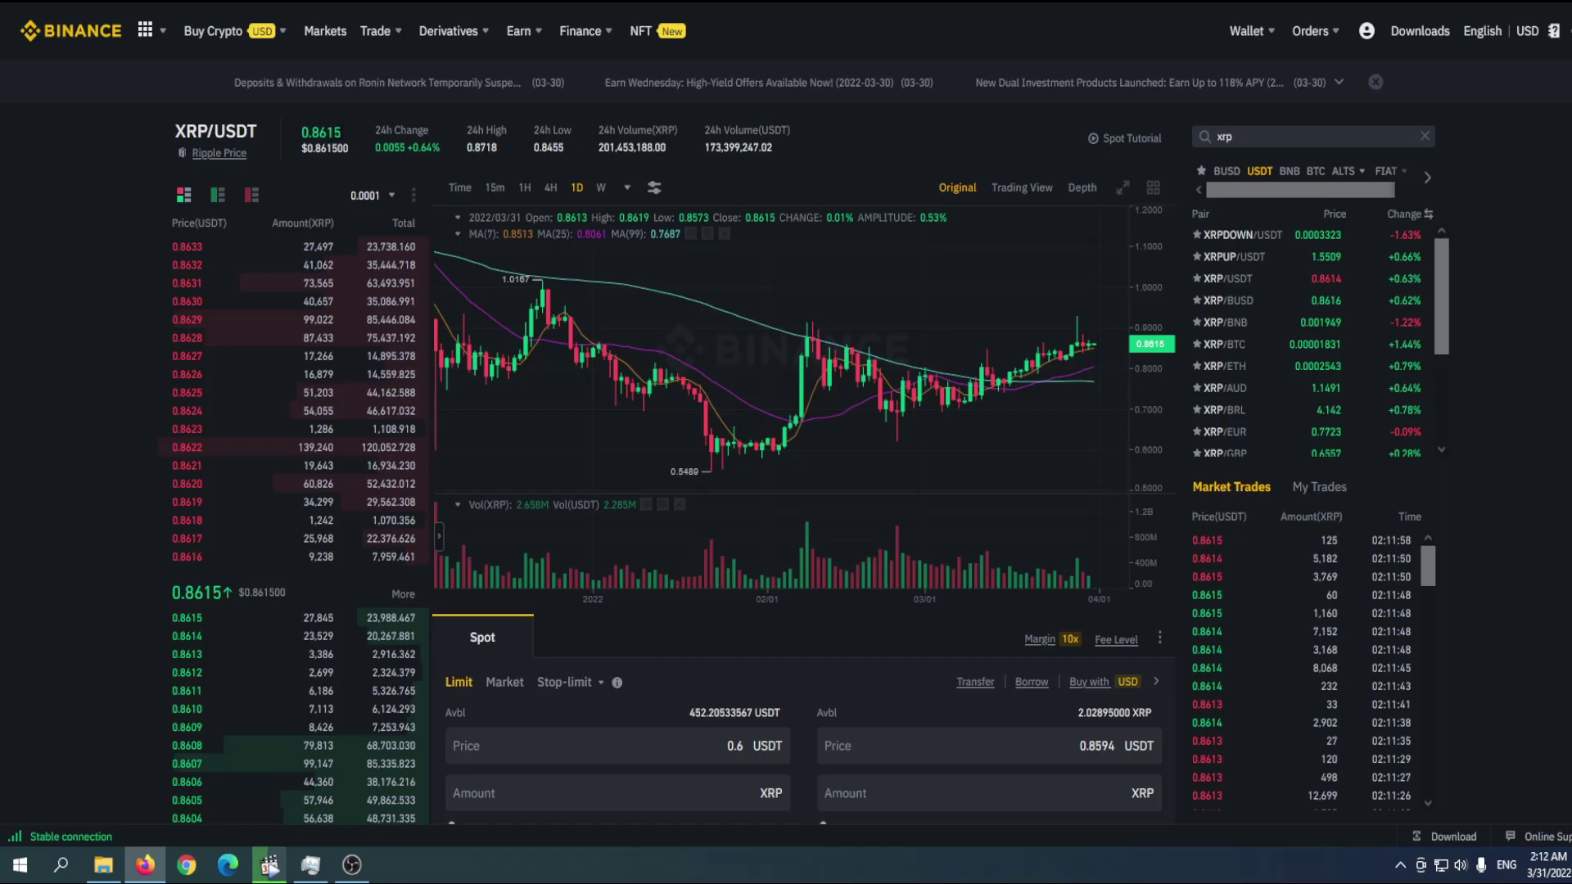
Change the limit buy price from 0.6 to 0.863 USDT
{"action": "scroll", "coordinate": [1246, 425], "scroll_direction": "down", "scroll_amount": 5}
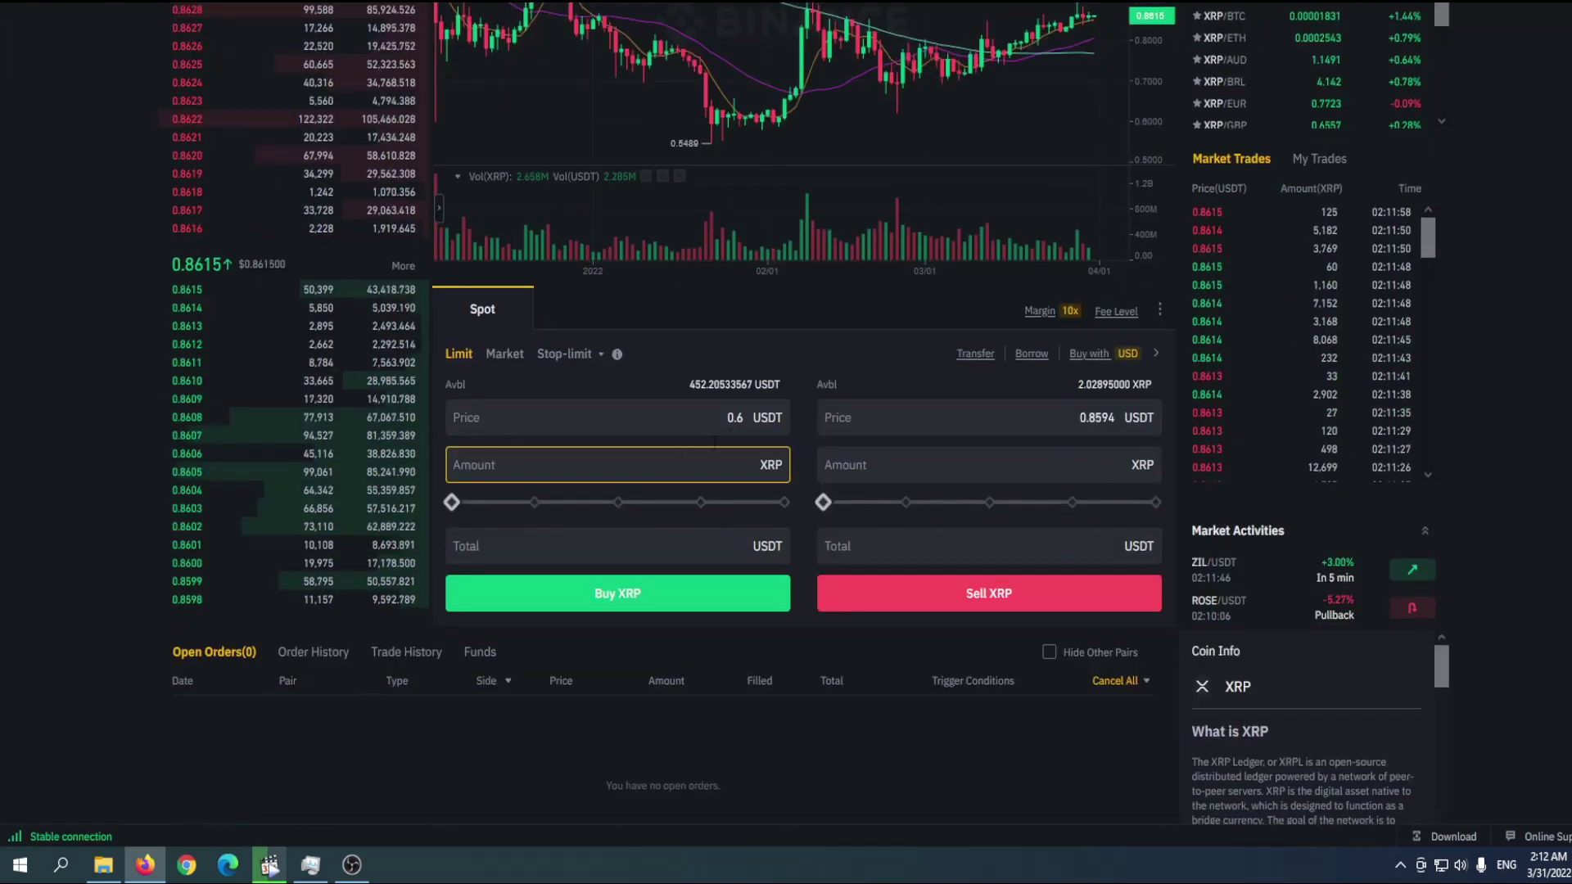
{"action": "left_click", "coordinate": [729, 418]}
{"action": "double_click", "coordinate": [734, 417]}
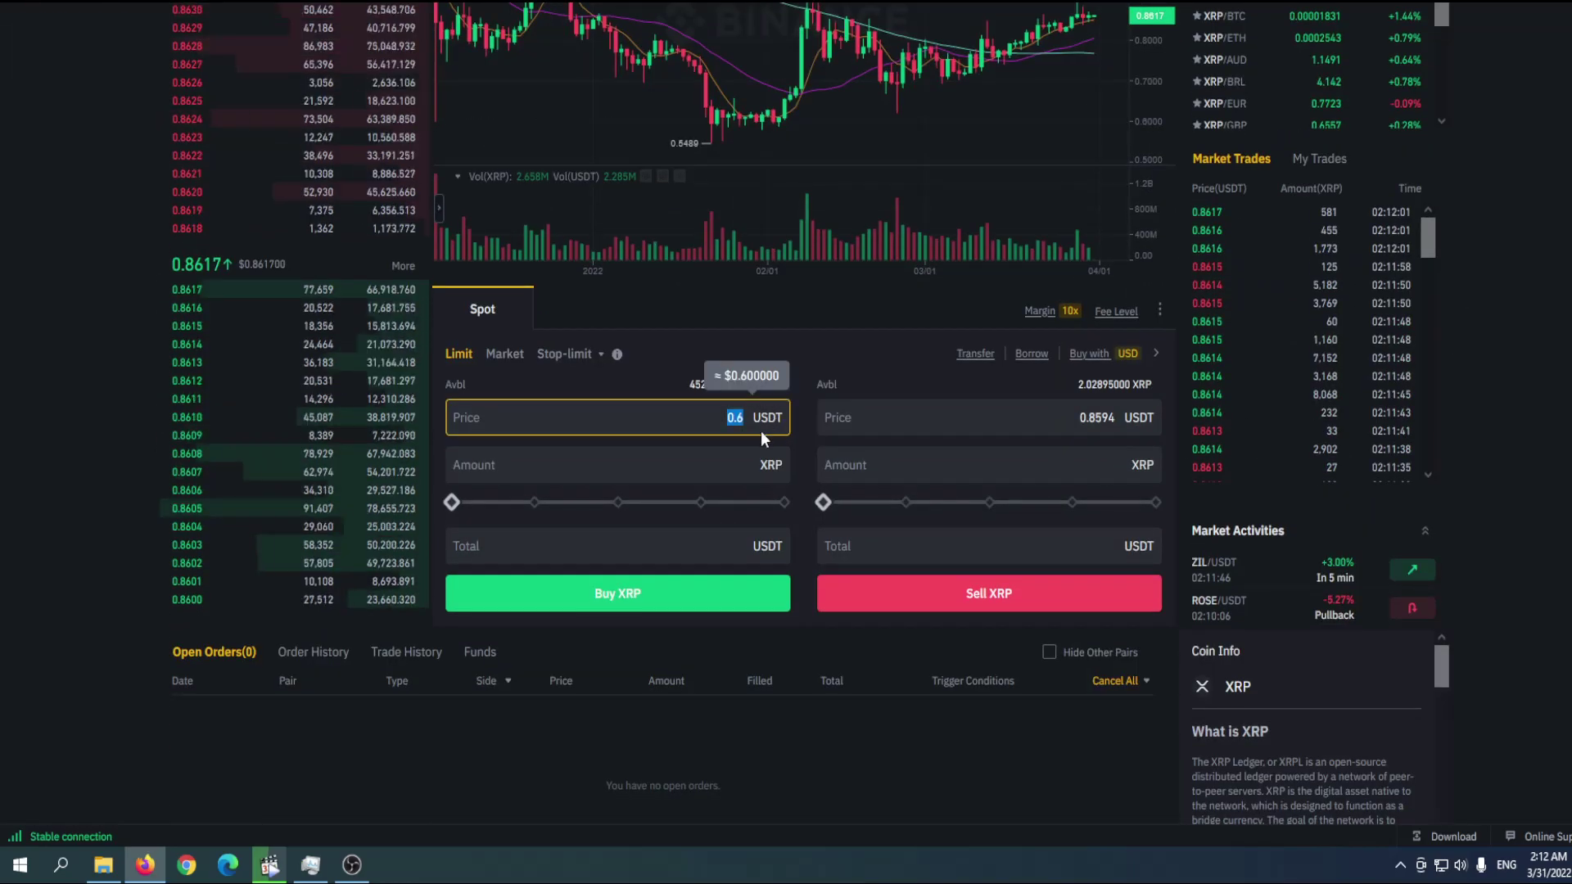
{"action": "type", "text": "0.8"}
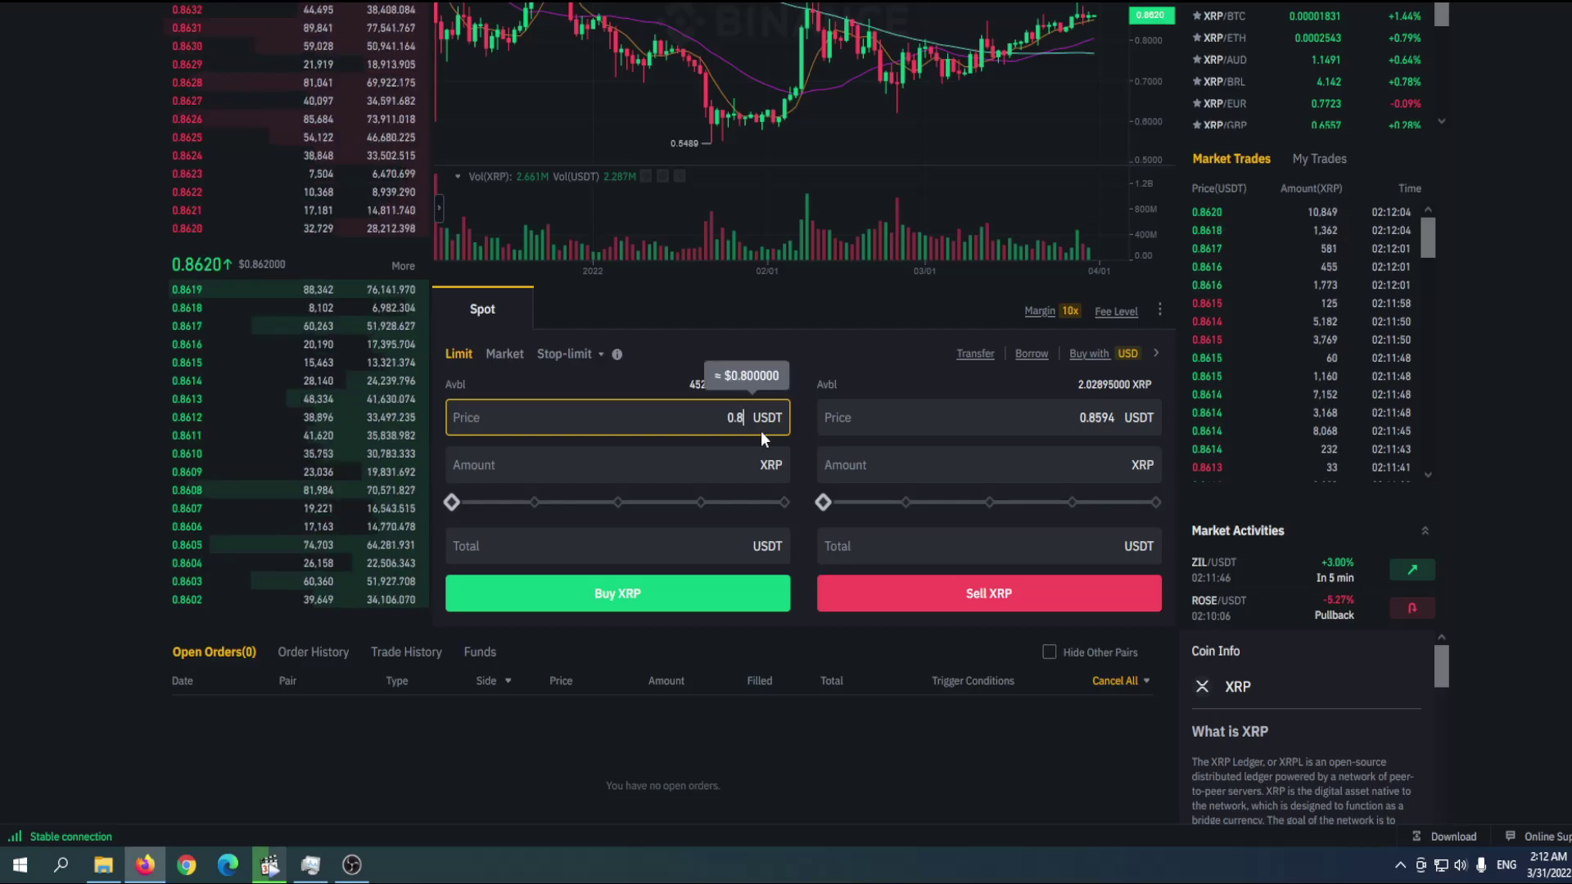
{"action": "scroll", "coordinate": [80, 368], "scroll_direction": "up", "scroll_amount": 5}
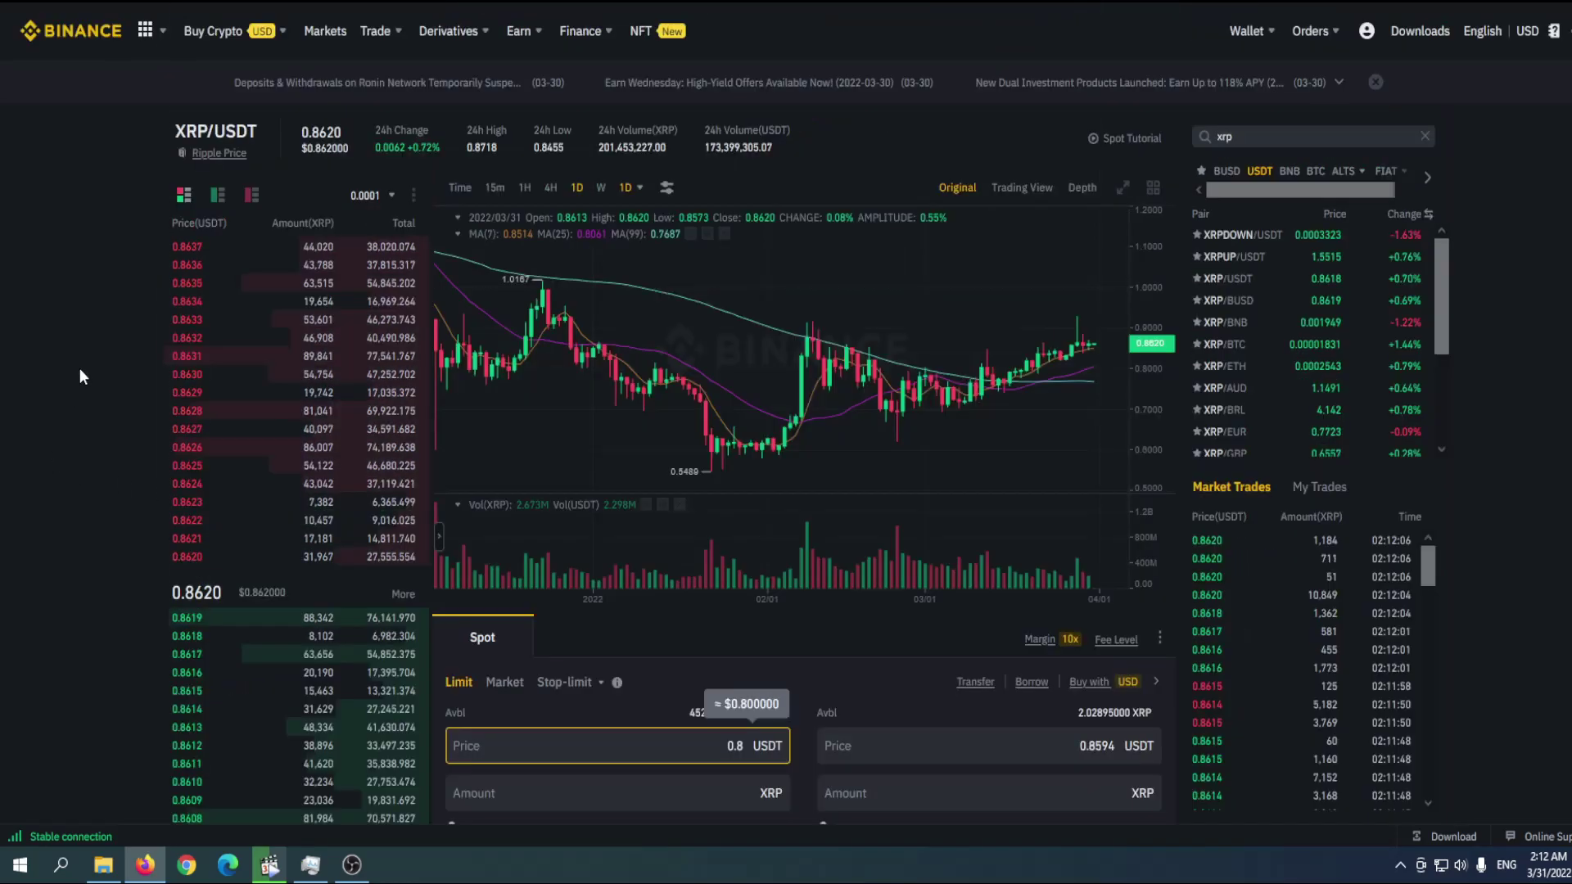
{"action": "scroll", "coordinate": [80, 369], "scroll_direction": "down", "scroll_amount": 5}
{"action": "type", "text": "6"}
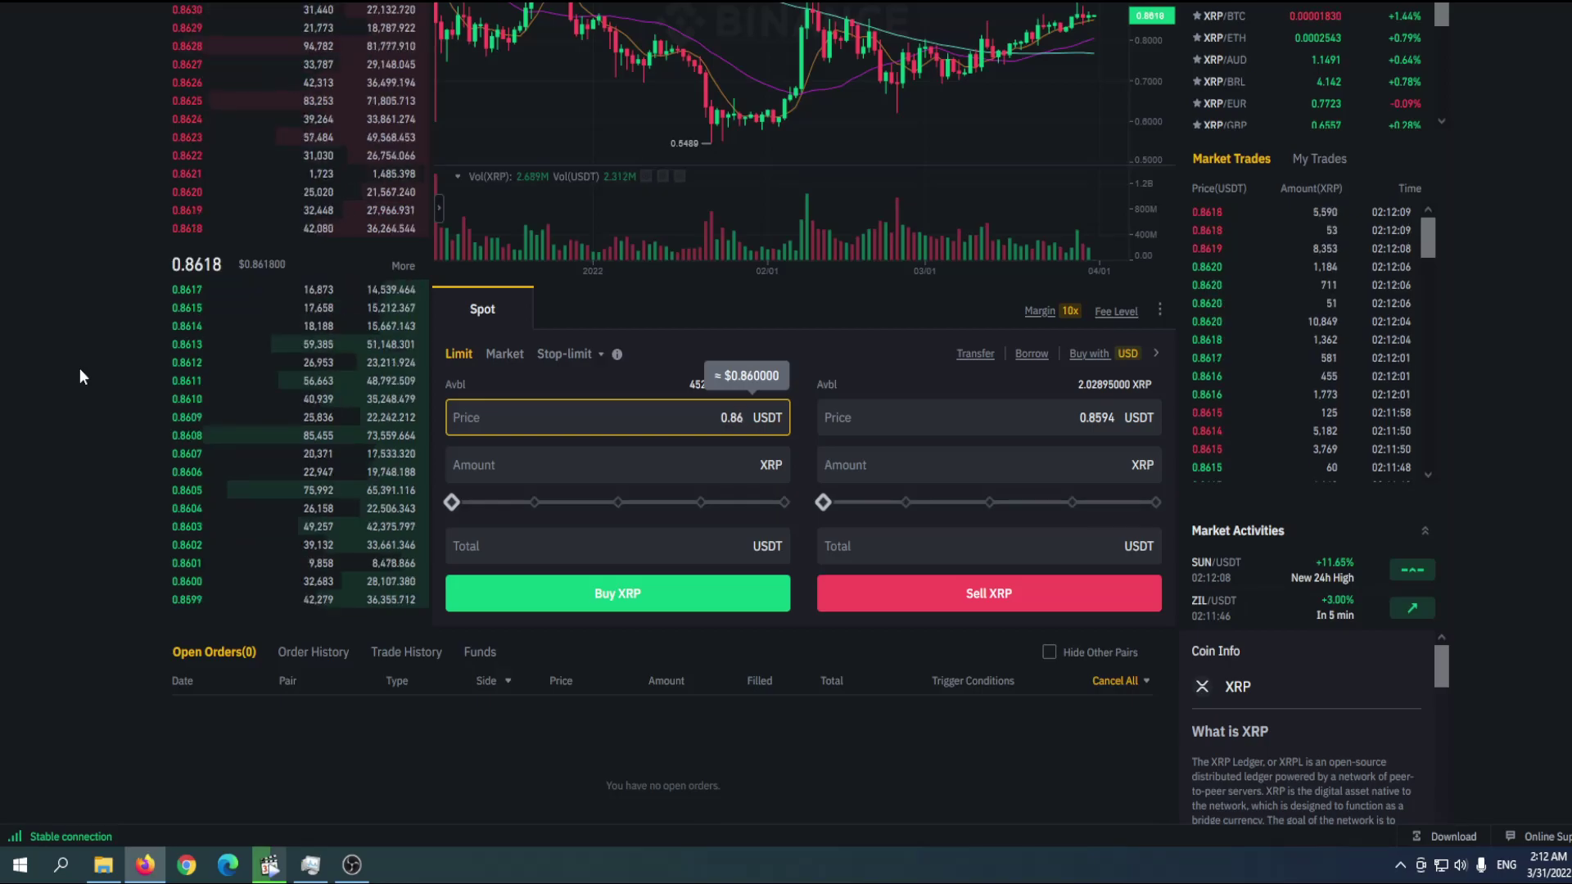
{"action": "type", "text": "3"}
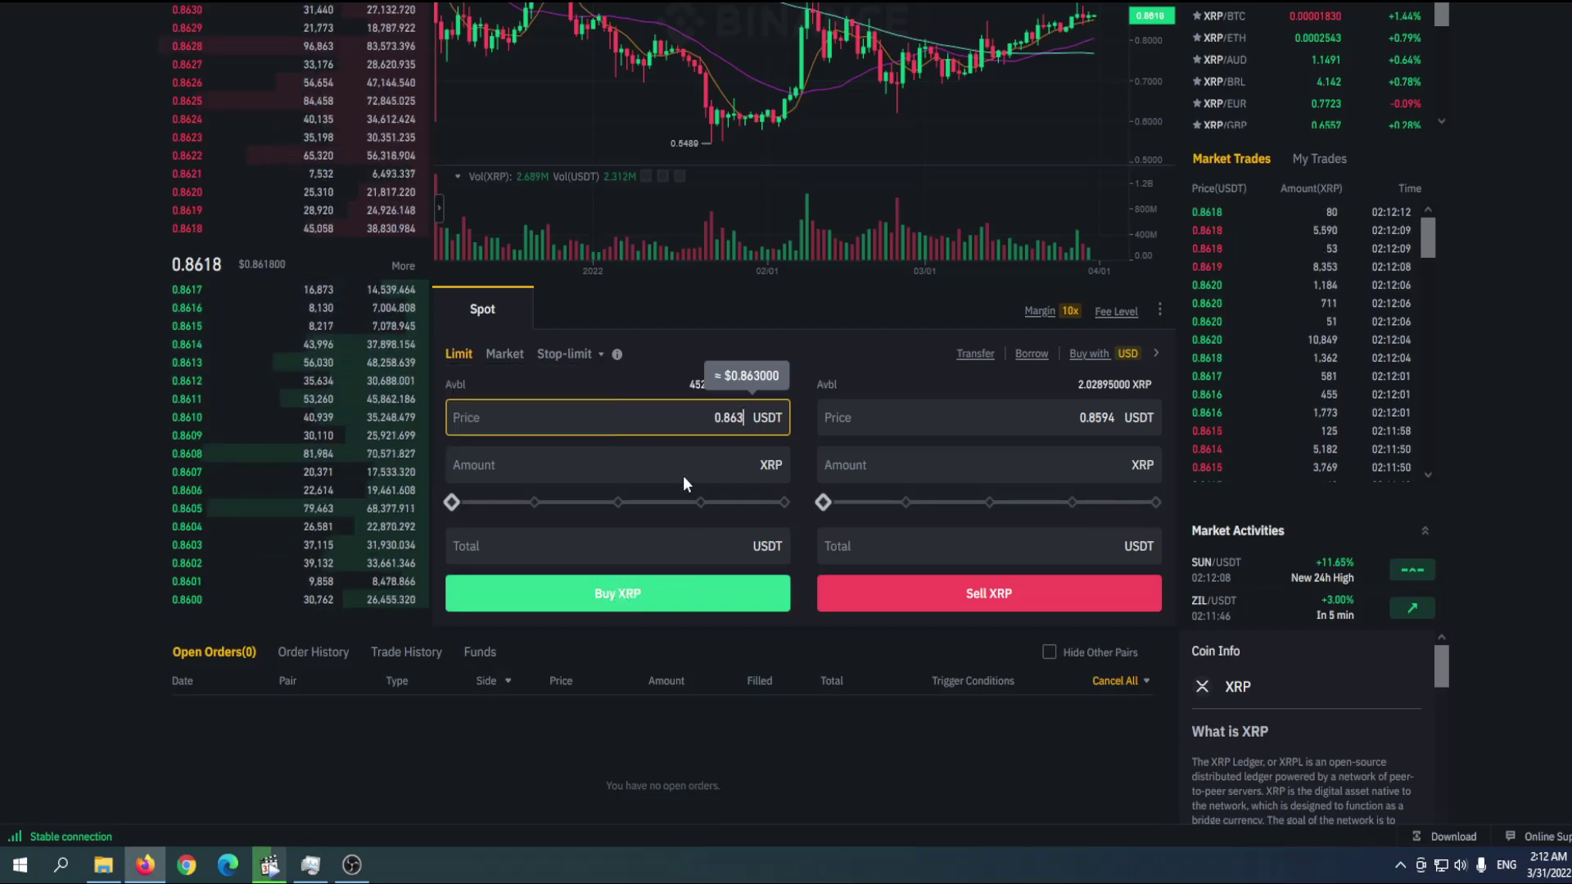
{"action": "left_click", "coordinate": [687, 463]}
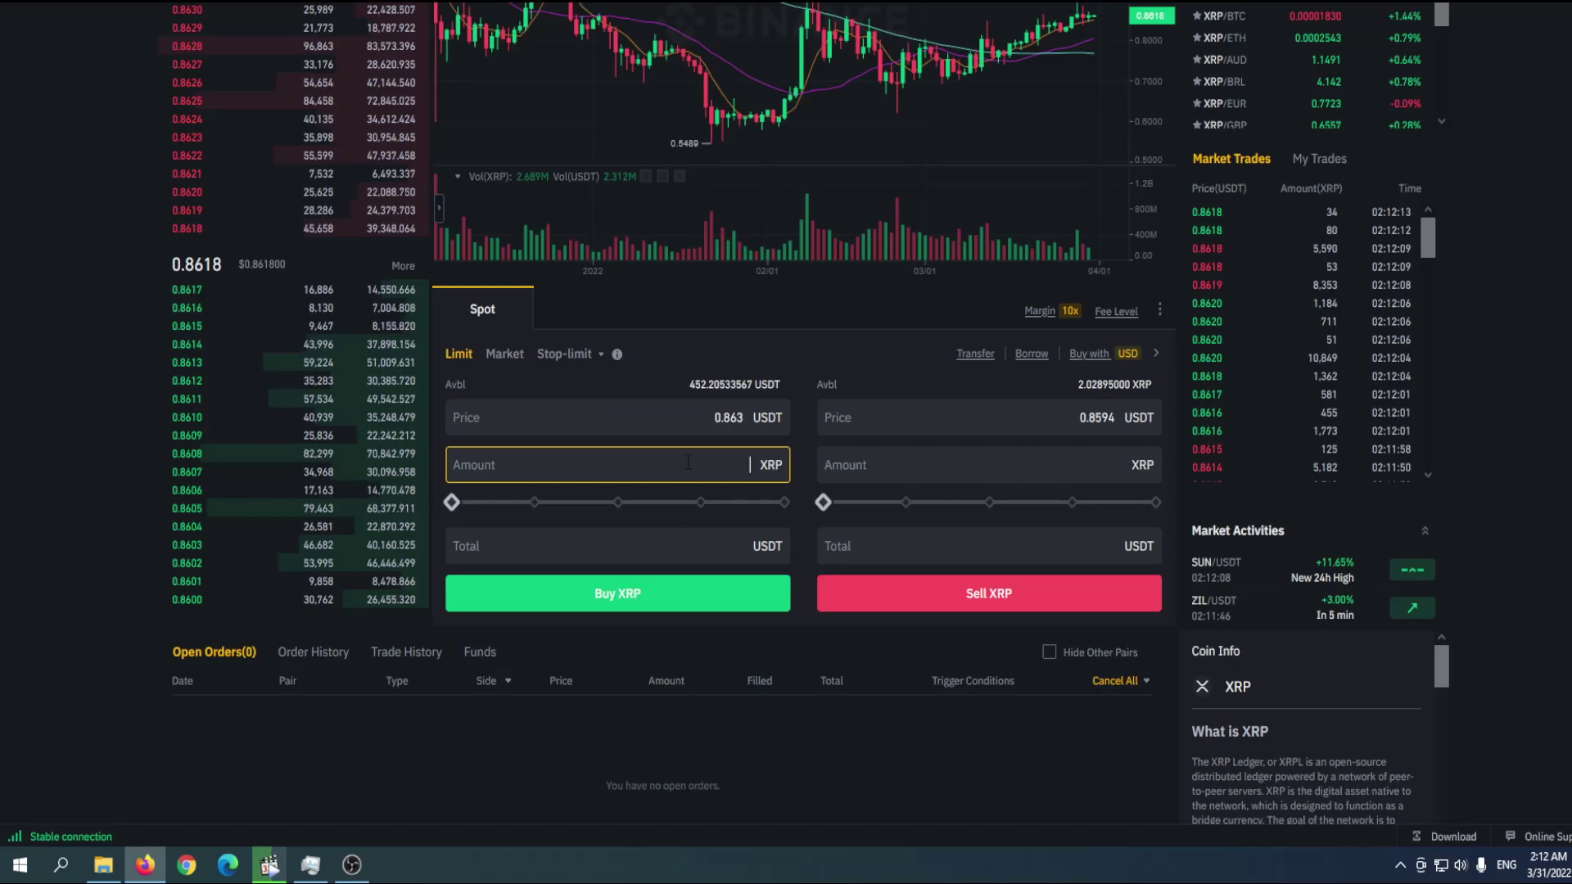
Enter a 20 USDT total so the amount auto-fills to 23 XRP
{"action": "left_click", "coordinate": [702, 544]}
{"action": "type", "text": "2"}
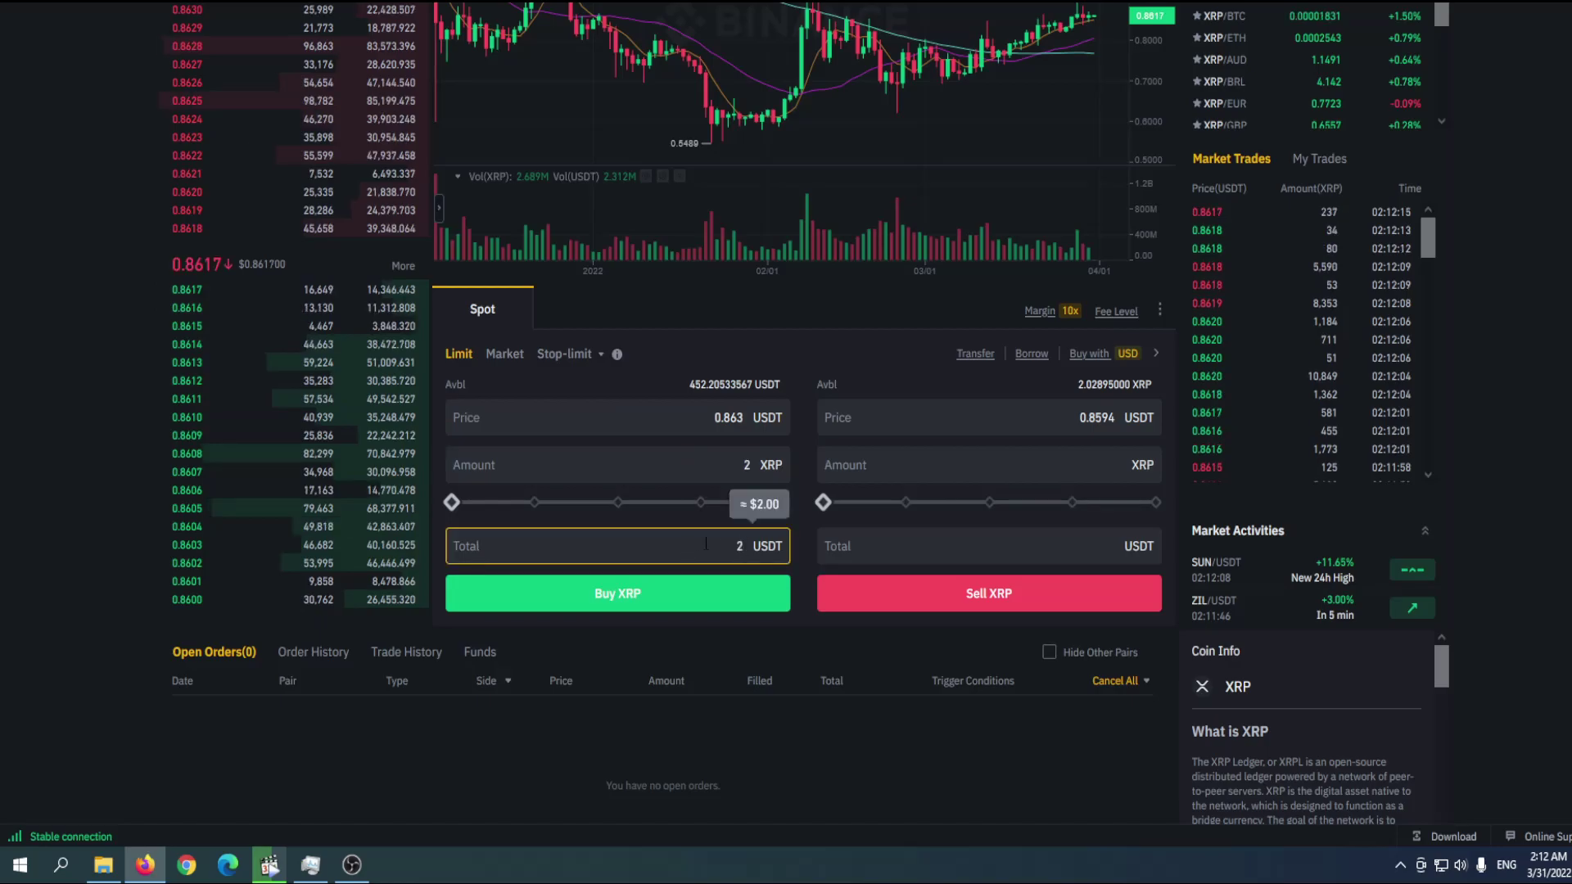
{"action": "type", "text": "0"}
{"action": "left_click", "coordinate": [736, 465]}
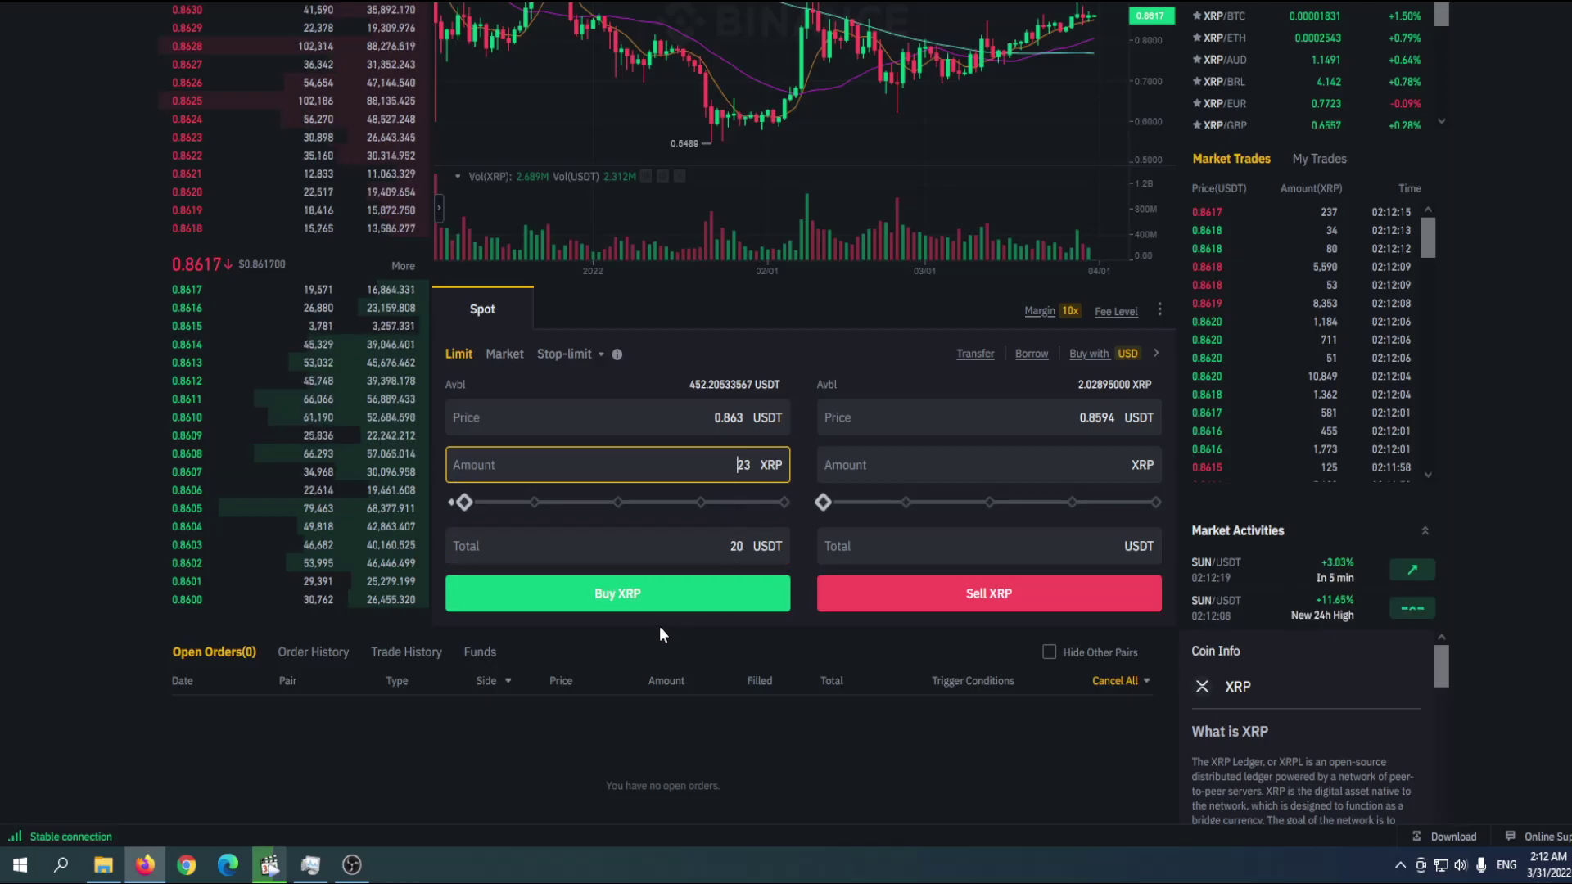
{"action": "scroll", "coordinate": [670, 557], "scroll_direction": "up", "scroll_amount": 5}
{"action": "scroll", "coordinate": [548, 364], "scroll_direction": "down", "scroll_amount": 3}
{"action": "scroll", "coordinate": [8, 425], "scroll_direction": "down", "scroll_amount": 4}
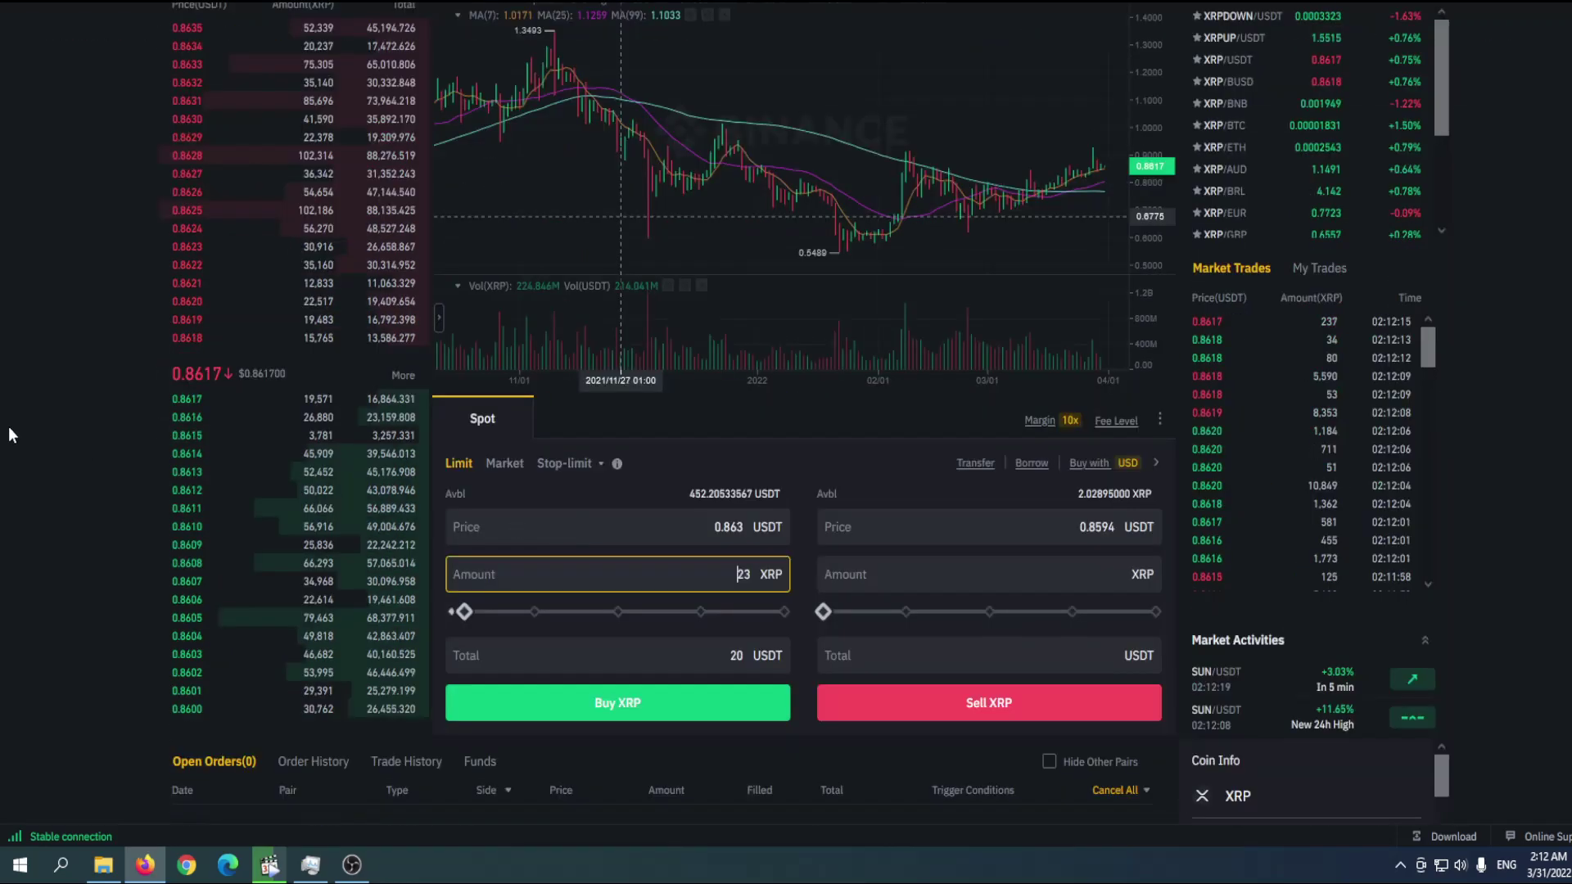
{"action": "scroll", "coordinate": [204, 395], "scroll_direction": "down", "scroll_amount": 2}
{"action": "scroll", "coordinate": [138, 85], "scroll_direction": "up", "scroll_amount": 6}
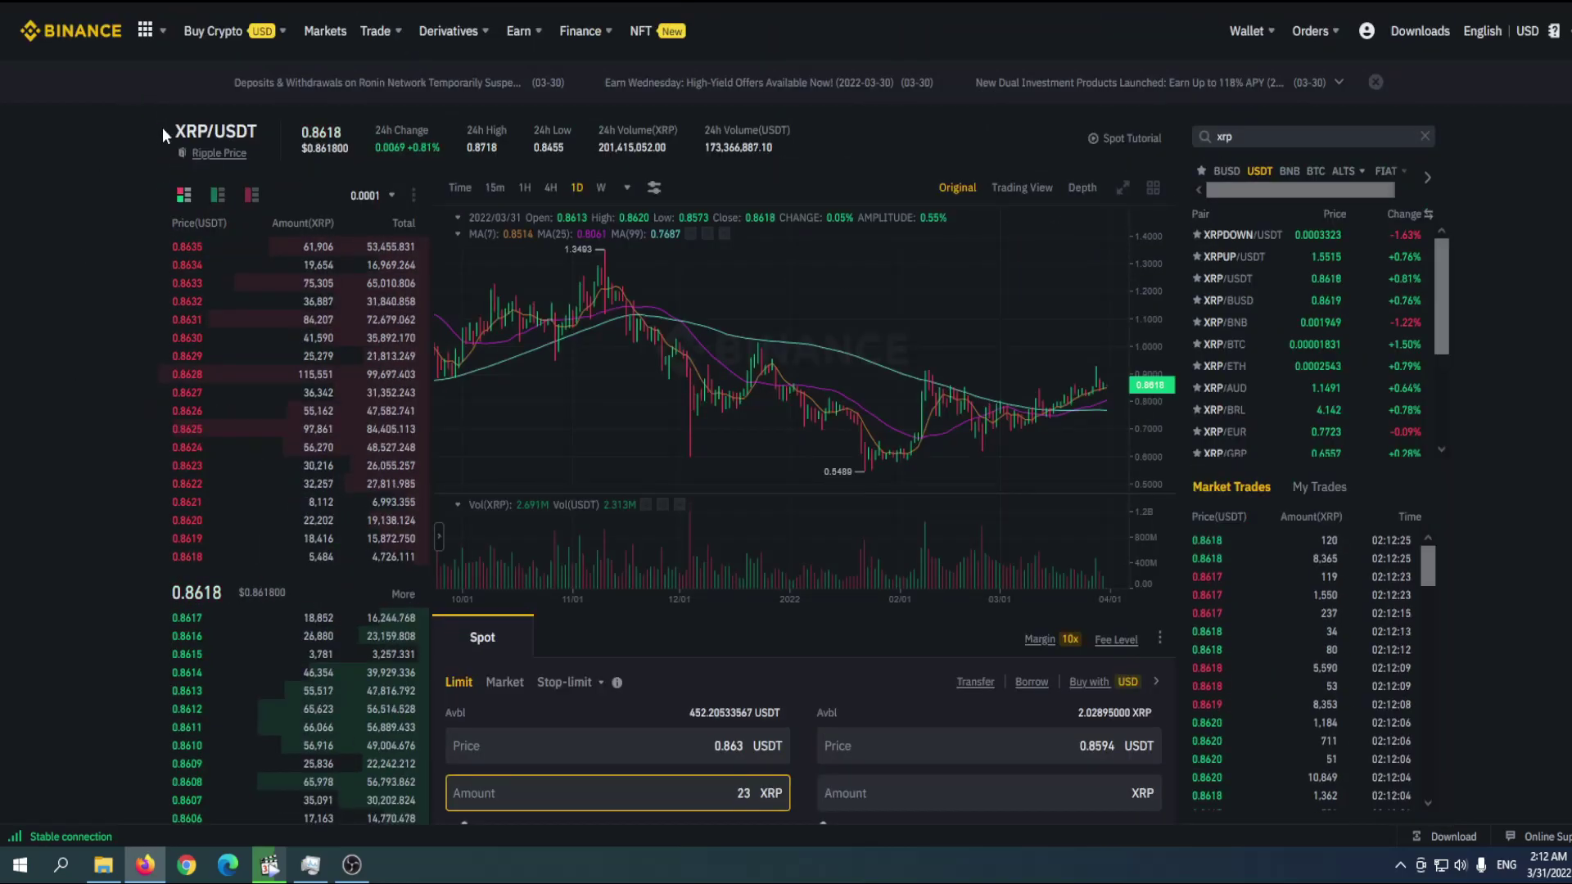